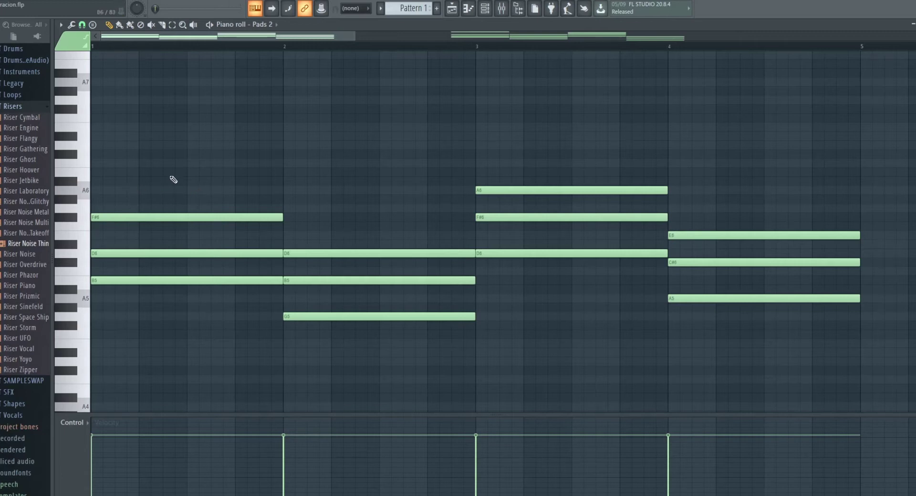
Add a one-bar C#7 note to the bar 1 chord and a one-bar F#6 note to the bar 2 chord.
{"action": "left_click", "coordinate": [114, 155]}
{"action": "mouse_move", "coordinate": [122, 155]}
{"action": "left_mouse_down"}
{"action": "mouse_move", "coordinate": [107, 155]}
{"action": "mouse_move", "coordinate": [283, 156]}
{"action": "left_mouse_up"}
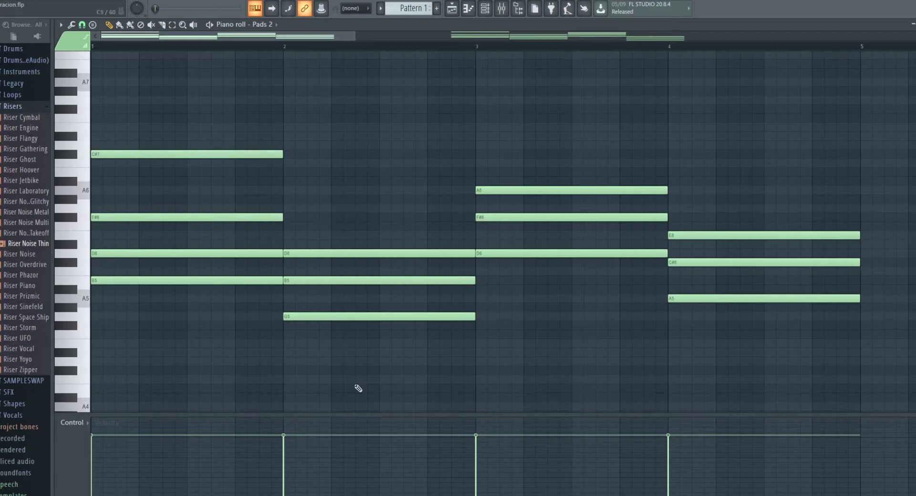
{"action": "left_click", "coordinate": [308, 217]}
{"action": "left_click_drag", "start_coordinate": [315, 216], "coordinate": [300, 217]}
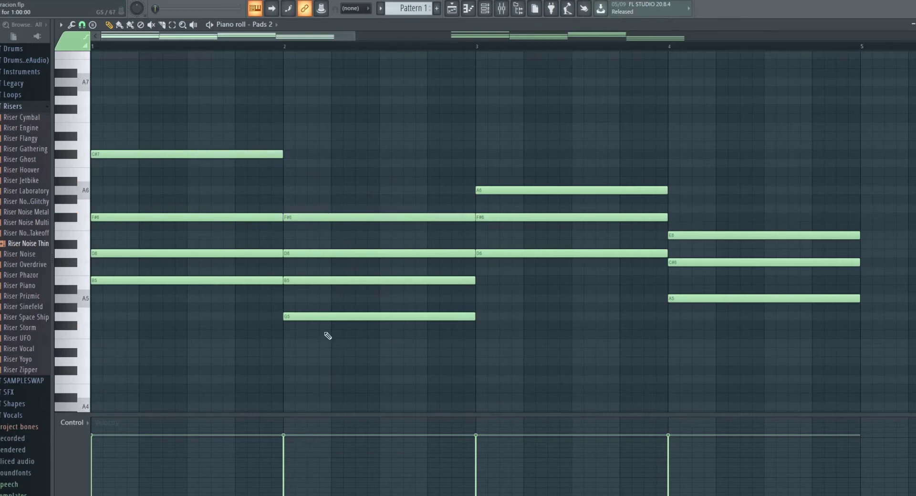
Add a one-bar B6 note to the bar 3 chord and lower bar 4's top note an octave to E5.
{"action": "left_click_drag", "start_coordinate": [220, 36], "coordinate": [283, 39]}
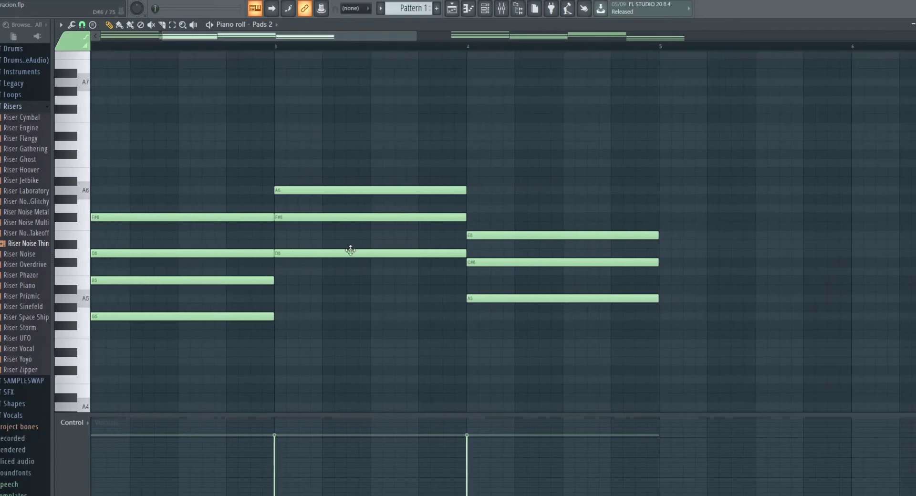
{"action": "mouse_move", "coordinate": [294, 165]}
{"action": "left_mouse_down"}
{"action": "mouse_move", "coordinate": [284, 162]}
{"action": "mouse_move", "coordinate": [289, 173]}
{"action": "left_mouse_up"}
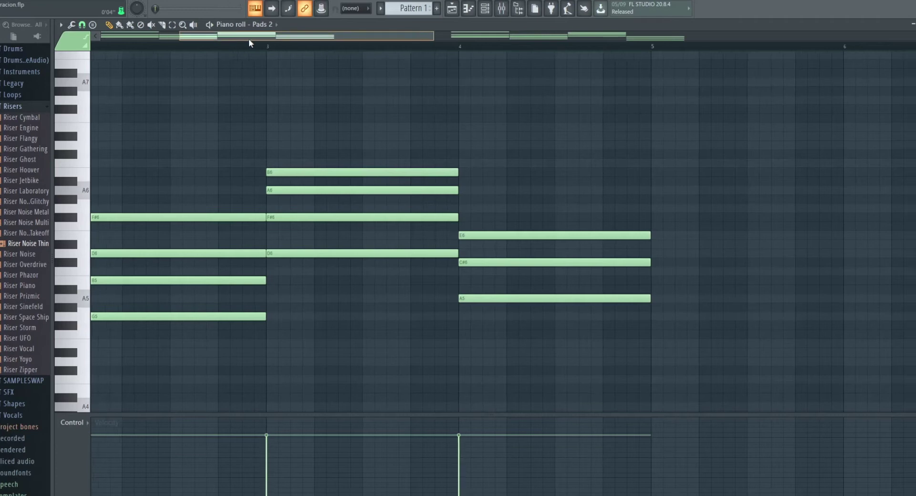
{"action": "left_click_drag", "start_coordinate": [237, 39], "coordinate": [307, 39]}
{"action": "left_click_drag", "start_coordinate": [434, 197], "coordinate": [357, 251]}
{"action": "key", "text": "ctrl+Down"}
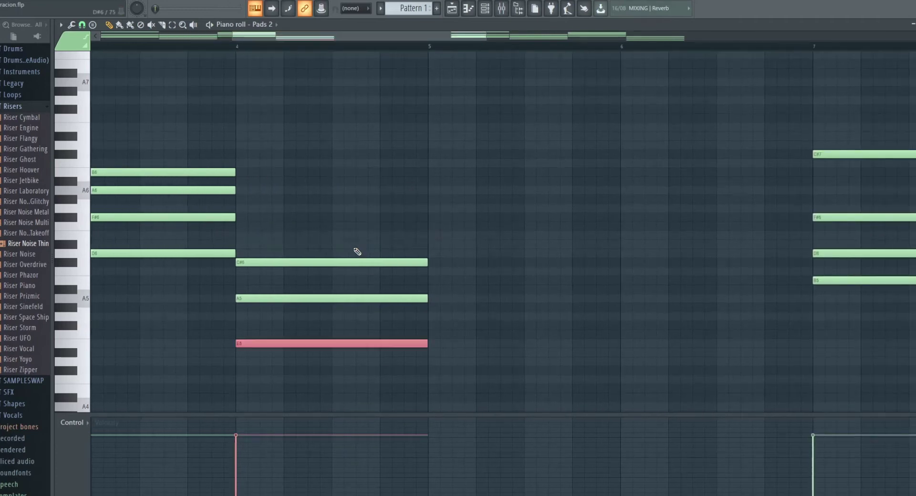
Delete the added C#7, F#6 and B6 notes from bars 1 to 3 and raise bar 4's lowest note to E6.
{"action": "left_click_drag", "start_coordinate": [352, 39], "coordinate": [71, 38]}
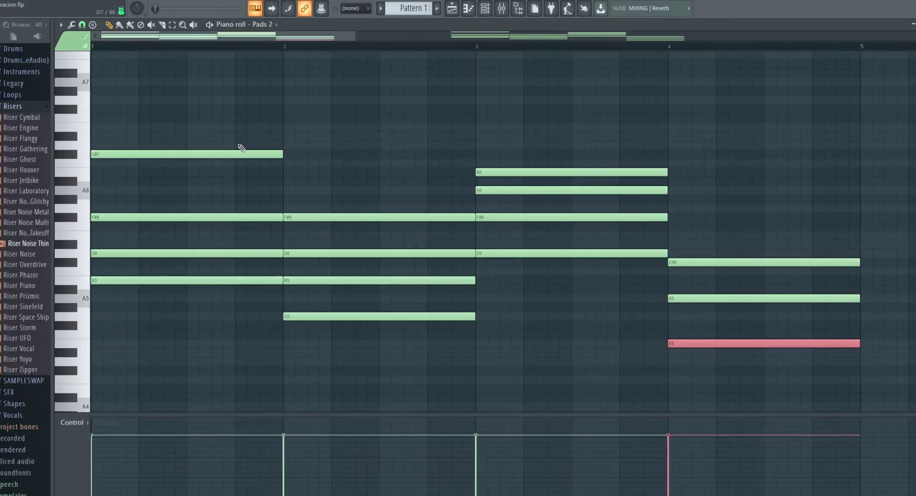
{"action": "right_click", "coordinate": [241, 155]}
{"action": "right_click", "coordinate": [249, 217]}
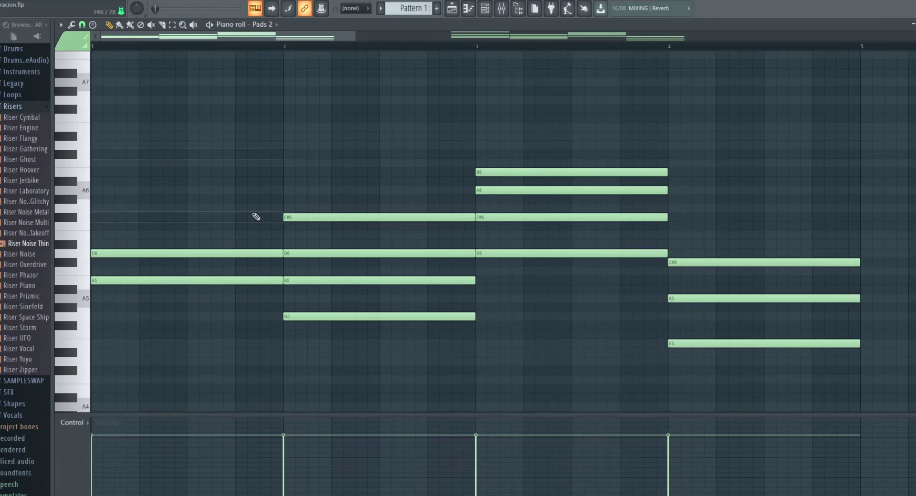
{"action": "key", "text": "ctrl+z"}
{"action": "right_click", "coordinate": [241, 154]}
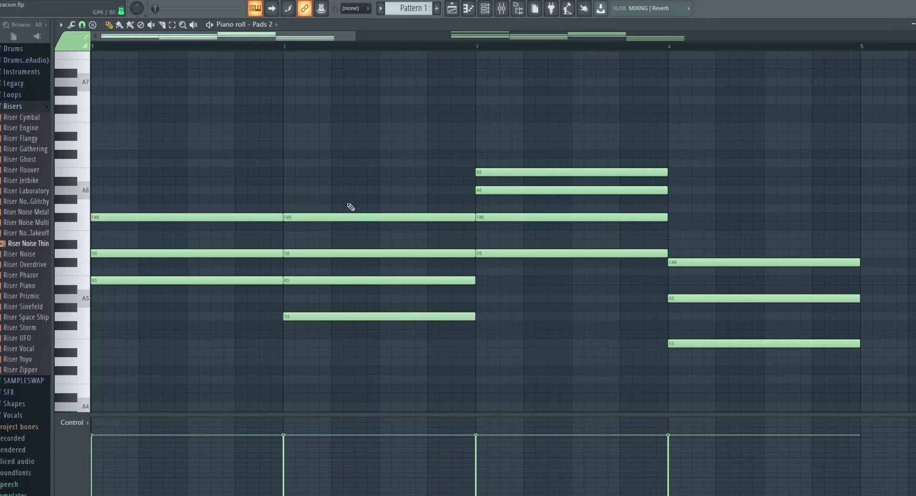
{"action": "right_click", "coordinate": [353, 217]}
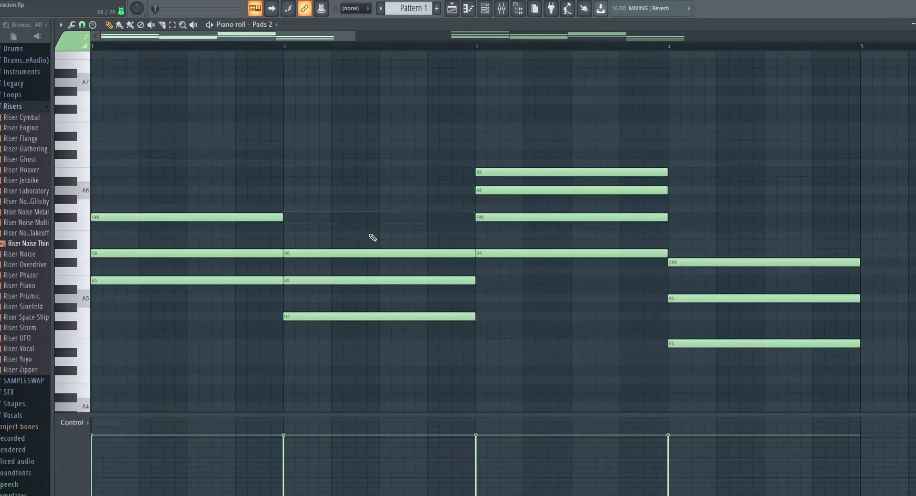
{"action": "right_click", "coordinate": [525, 170]}
{"action": "left_click_drag", "start_coordinate": [734, 313], "coordinate": [732, 371]}
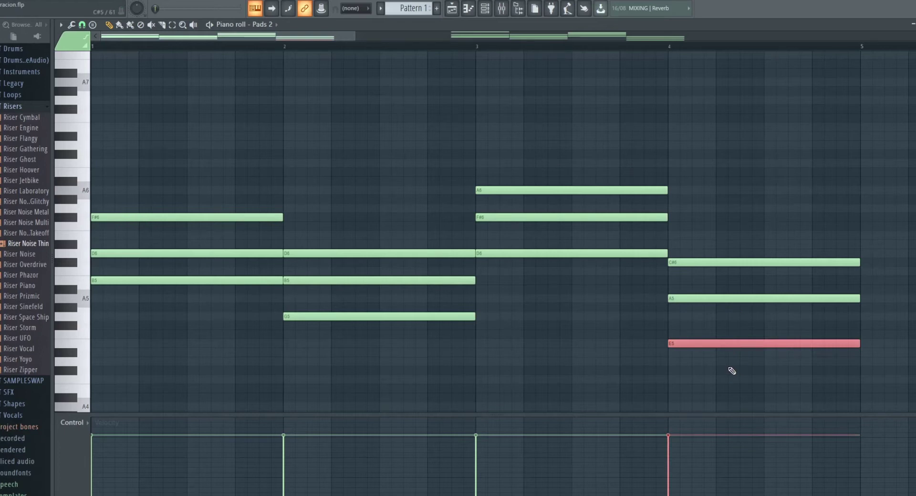
{"action": "key", "text": "ctrl+Up"}
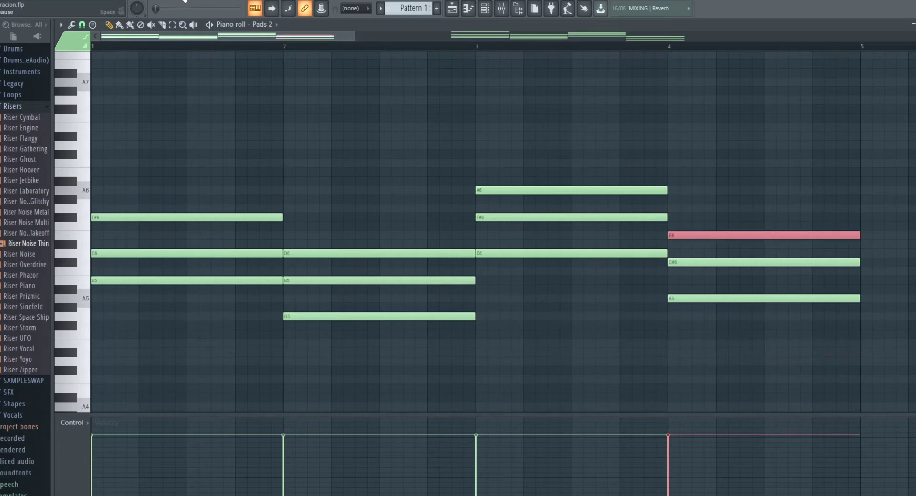
Play back the simple chords in bars 1 to 4 and the extended chords in bars 7 to 10 for comparison.
{"action": "left_click", "coordinate": [183, 1]}
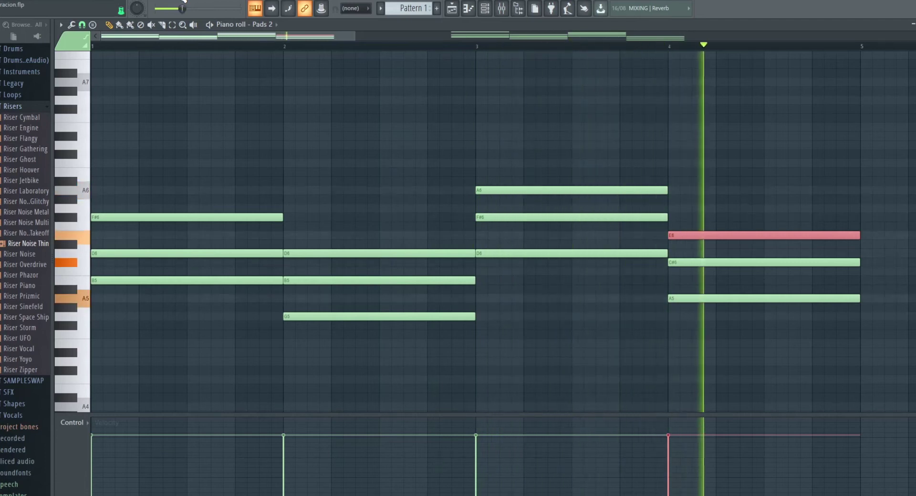
{"action": "key", "text": "space"}
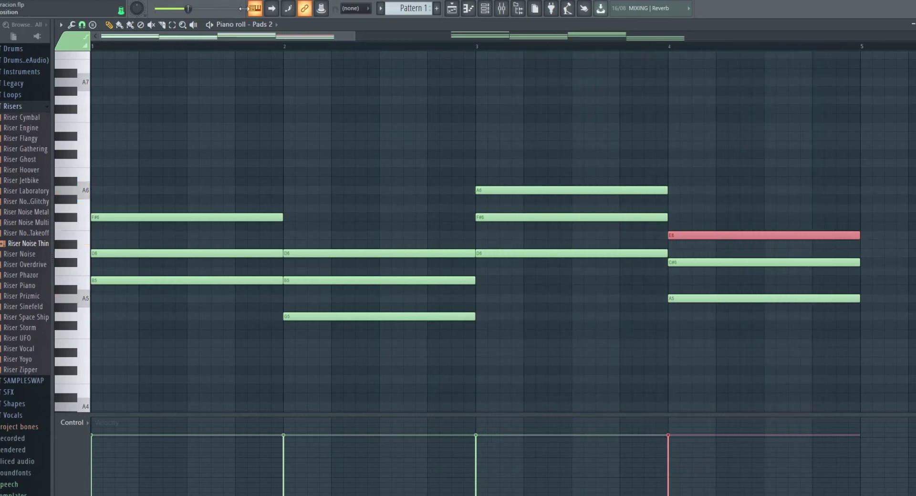
{"action": "left_click_drag", "start_coordinate": [234, 40], "coordinate": [572, 44]}
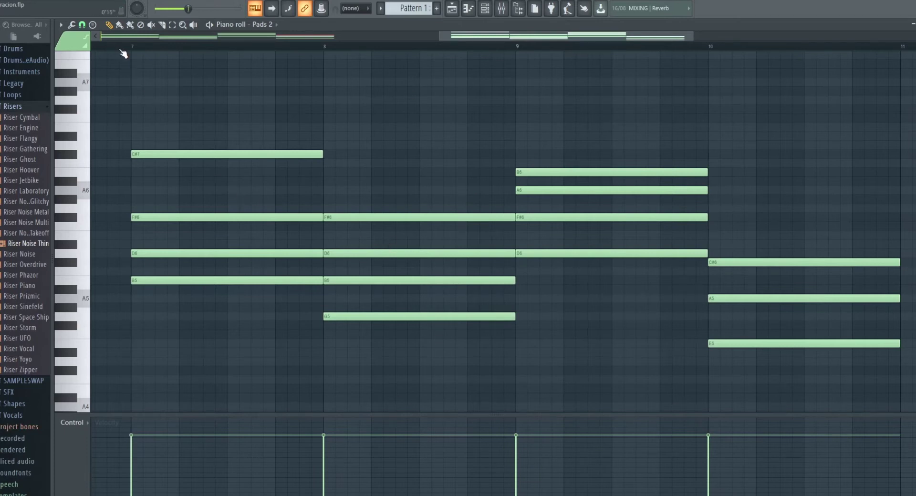
{"action": "key", "text": "space"}
{"action": "left_click_drag", "start_coordinate": [458, 36], "coordinate": [458, 55]}
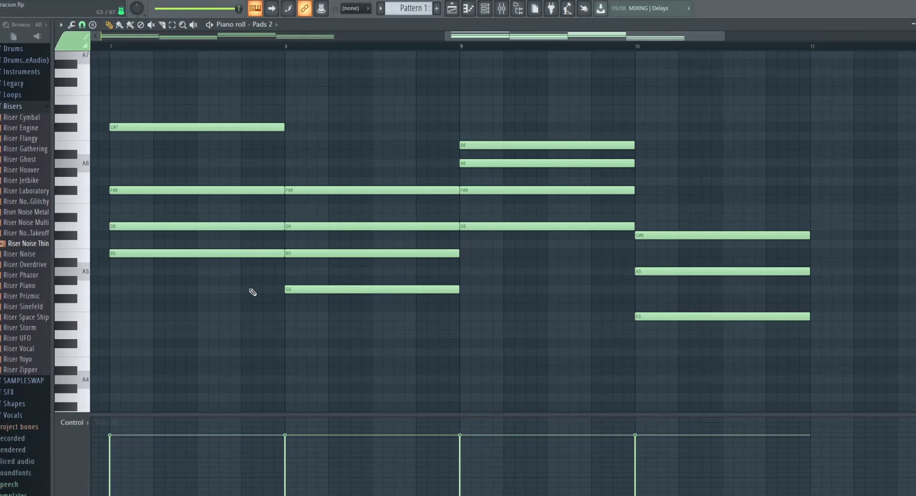
Select the lowest note of each chord in bars 7 to 10 and lower them two octaves to B3, G3, D4 and E3.
{"action": "left_click_drag", "start_coordinate": [248, 292], "coordinate": [229, 252]}
{"action": "left_click_drag", "start_coordinate": [403, 340], "coordinate": [395, 280]}
{"action": "left_click_drag", "start_coordinate": [541, 261], "coordinate": [532, 214]}
{"action": "left_click_drag", "start_coordinate": [737, 378], "coordinate": [728, 307]}
{"action": "scroll", "coordinate": [675, 374], "scroll_direction": "down", "scroll_amount": 3}
{"action": "scroll", "coordinate": [663, 360], "scroll_direction": "up", "scroll_amount": 5}
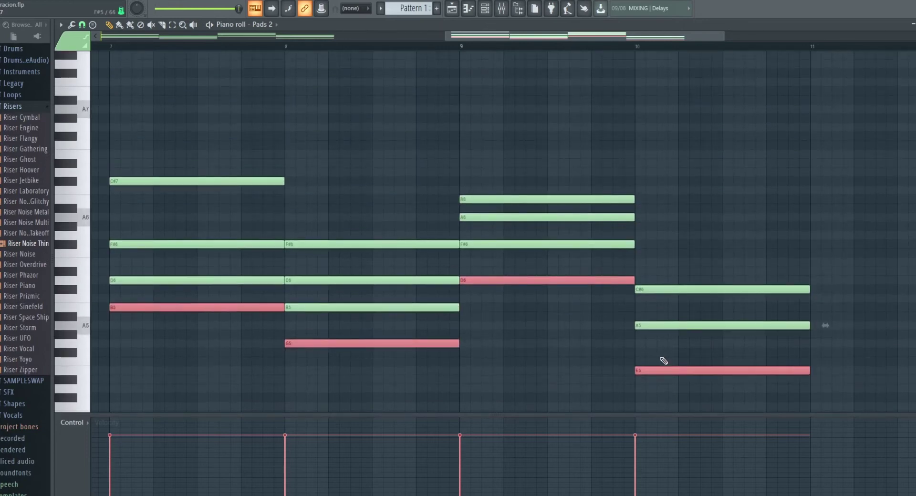
{"action": "key", "text": "Delete"}
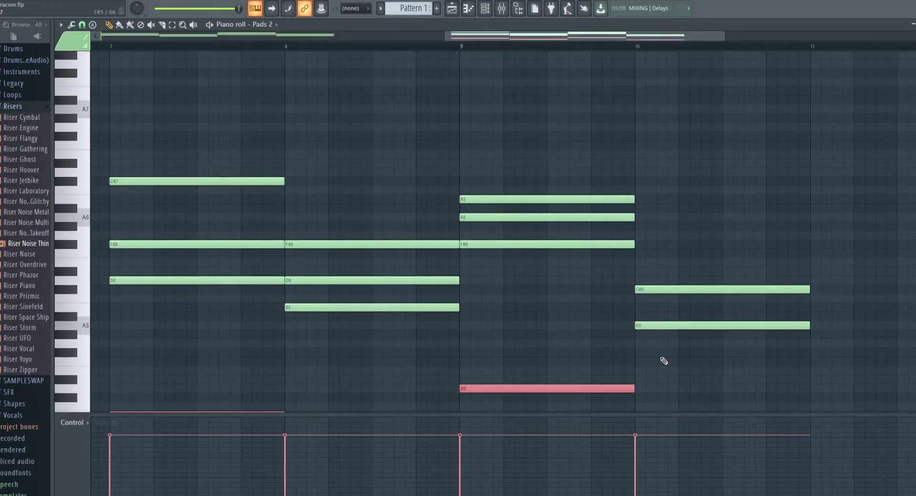
{"action": "scroll", "coordinate": [563, 331], "scroll_direction": "down", "scroll_amount": 8}
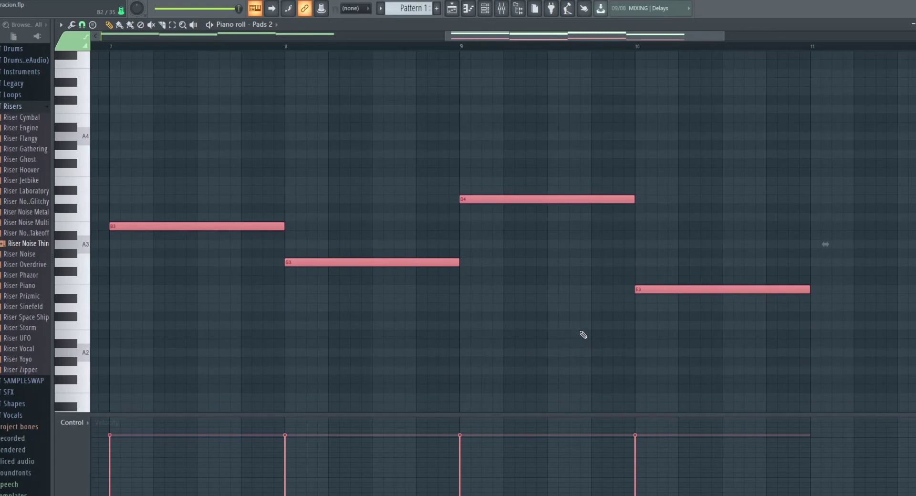
Raise the four selected bass notes back up two octaves and play back the closely voiced chords in bars 7 to 10.
{"action": "scroll", "coordinate": [476, 323], "scroll_direction": "up", "scroll_amount": 5}
{"action": "scroll", "coordinate": [476, 323], "scroll_direction": "down", "scroll_amount": 5}
{"action": "key", "text": "ctrl+Up"}
{"action": "key", "text": "ctrl+Up"}
{"action": "scroll", "coordinate": [412, 254], "scroll_direction": "up", "scroll_amount": 4}
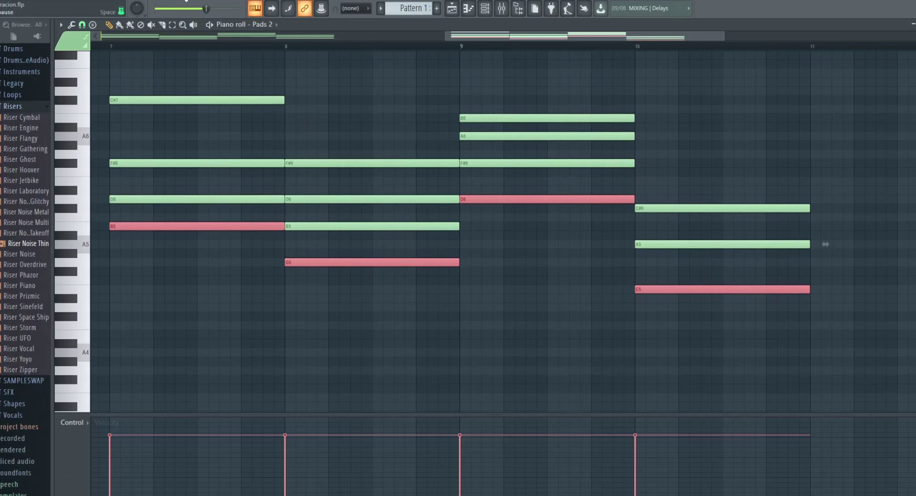
{"action": "key", "text": "space"}
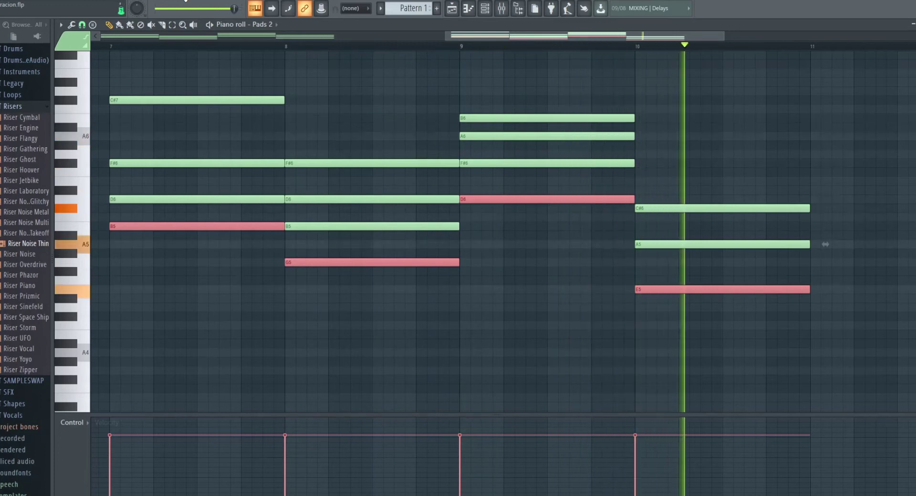
{"action": "key", "text": "space"}
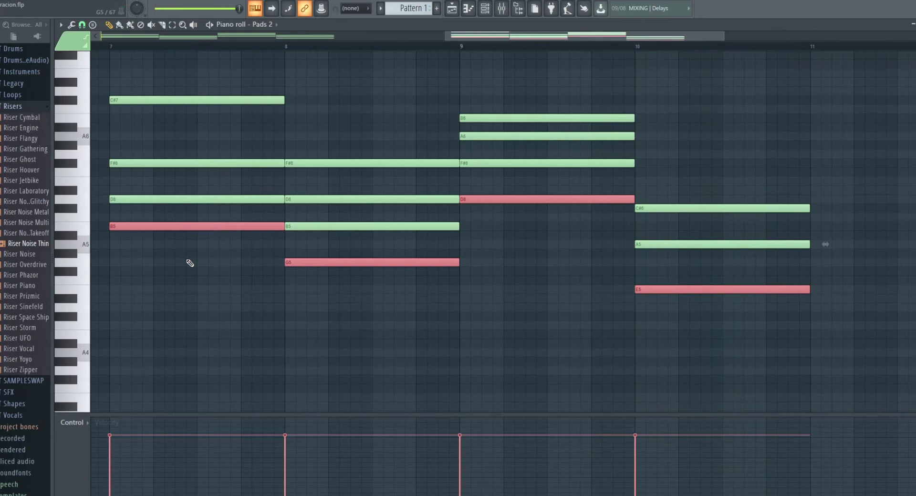
Lower the four selected chord notes two octaves, and raise bar 10's bass note an octave to E4.
{"action": "key", "text": "Delete"}
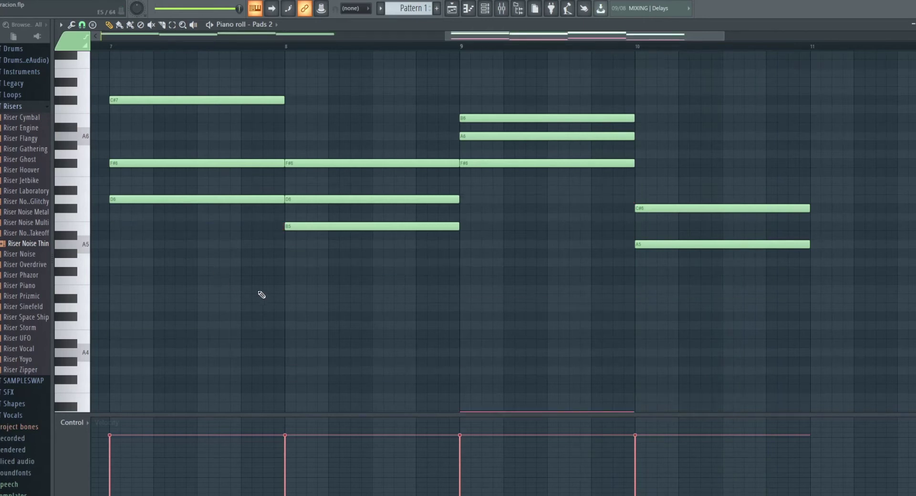
{"action": "scroll", "coordinate": [418, 328], "scroll_direction": "down", "scroll_amount": 5}
{"action": "left_click_drag", "start_coordinate": [737, 295], "coordinate": [684, 400]}
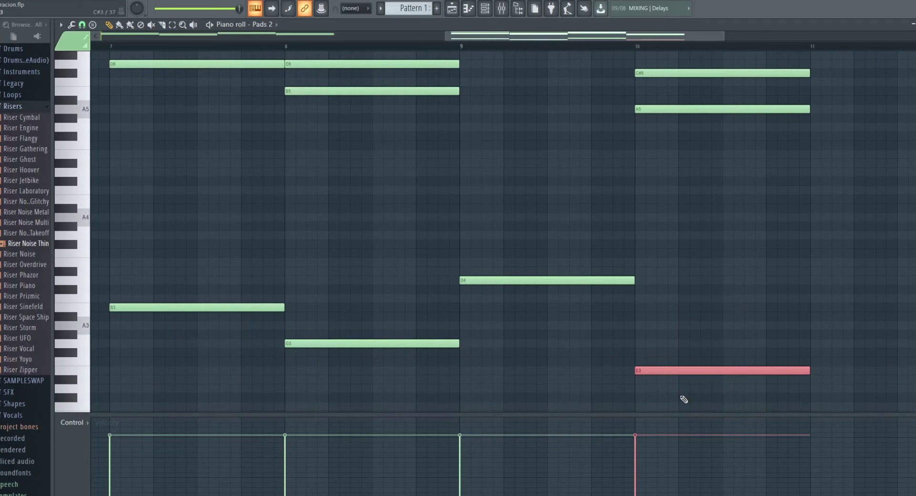
{"action": "key", "text": "ctrl+Up"}
{"action": "scroll", "coordinate": [684, 309], "scroll_direction": "down", "scroll_amount": 2}
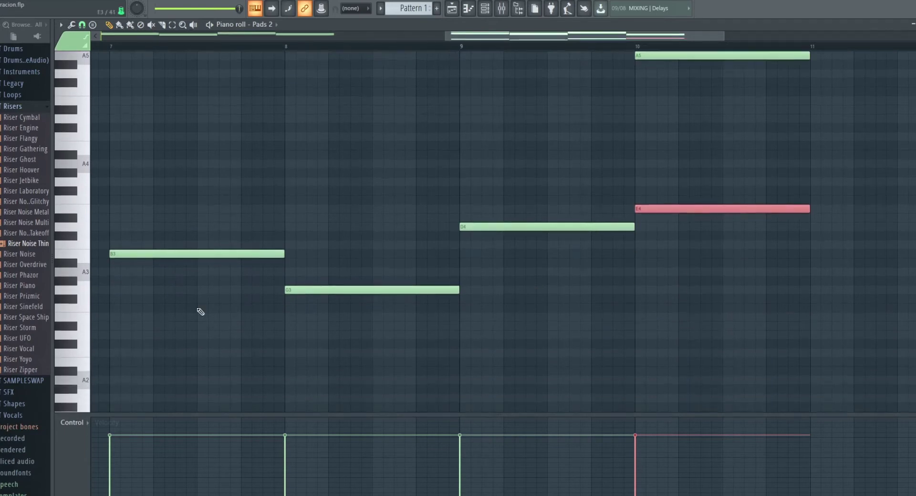
Play back bars 7 to 10 and examine the spacing between the low bass notes and the upper chord notes.
{"action": "scroll", "coordinate": [345, 213], "scroll_direction": "up", "scroll_amount": 3}
{"action": "scroll", "coordinate": [345, 213], "scroll_direction": "up", "scroll_amount": 4}
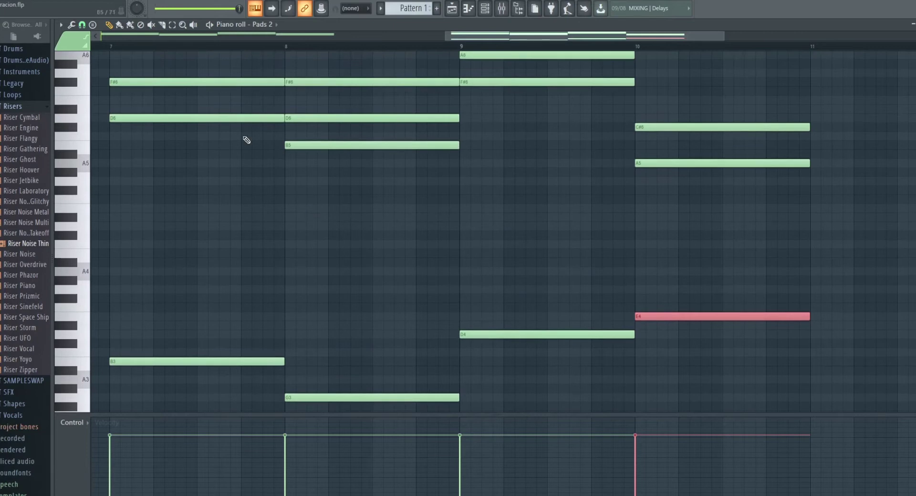
{"action": "key", "text": "space"}
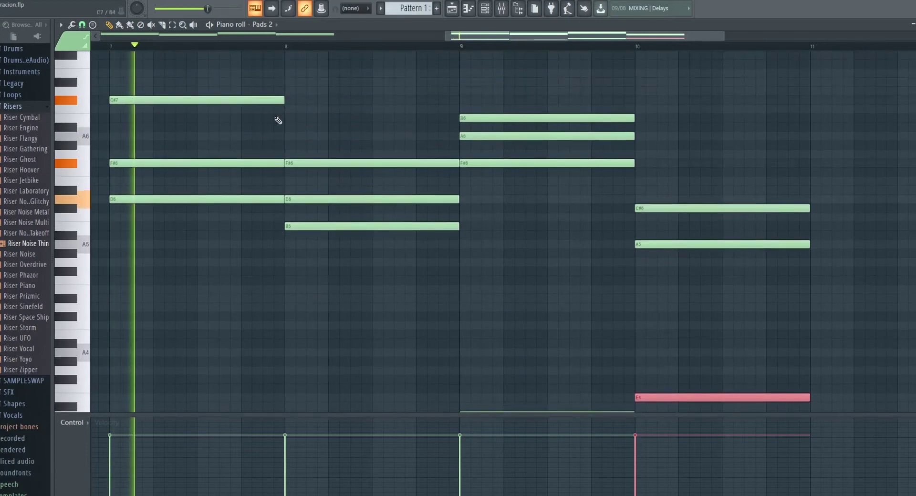
{"action": "scroll", "coordinate": [549, 268], "scroll_direction": "down", "scroll_amount": 5}
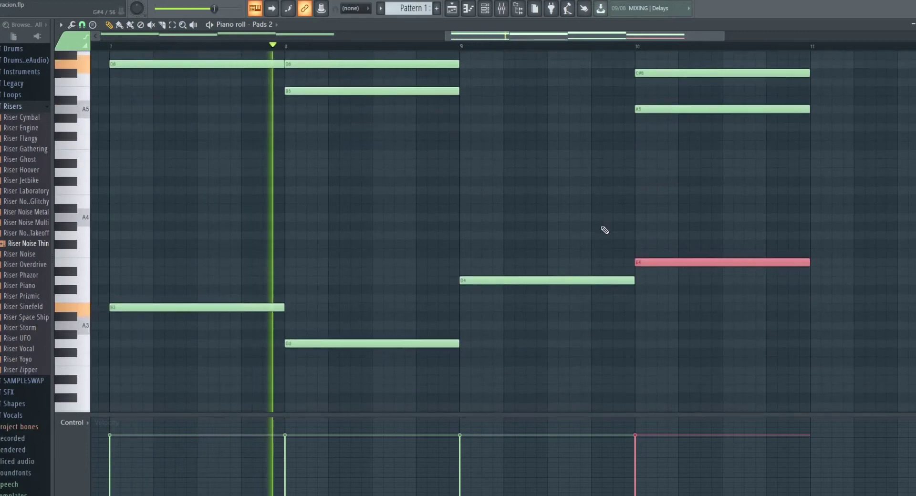
{"action": "scroll", "coordinate": [603, 231], "scroll_direction": "up", "scroll_amount": 5}
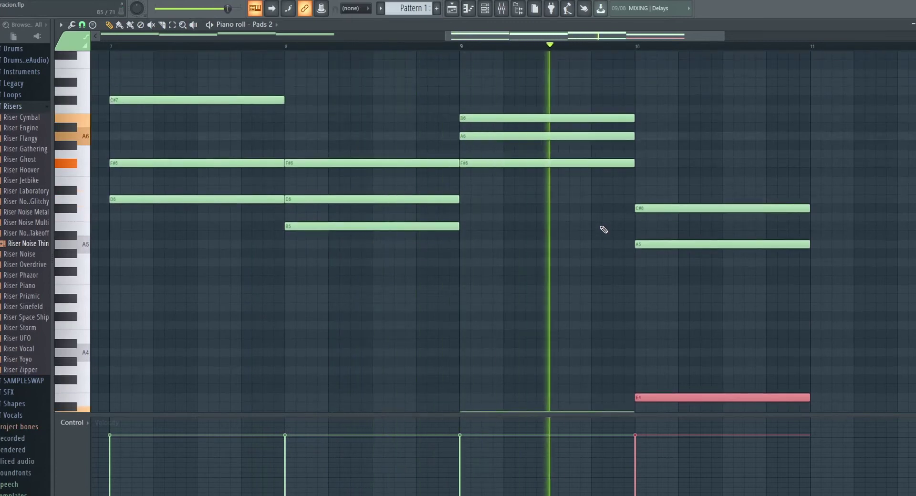
{"action": "scroll", "coordinate": [601, 229], "scroll_direction": "down", "scroll_amount": 6}
{"action": "scroll", "coordinate": [598, 284], "scroll_direction": "up", "scroll_amount": 8}
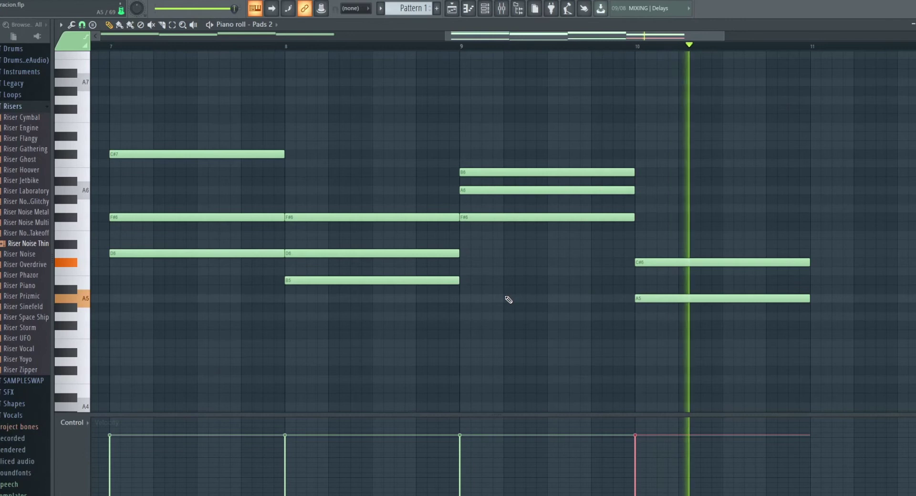
{"action": "key", "text": "space"}
{"action": "scroll", "coordinate": [501, 306], "scroll_direction": "down", "scroll_amount": 6}
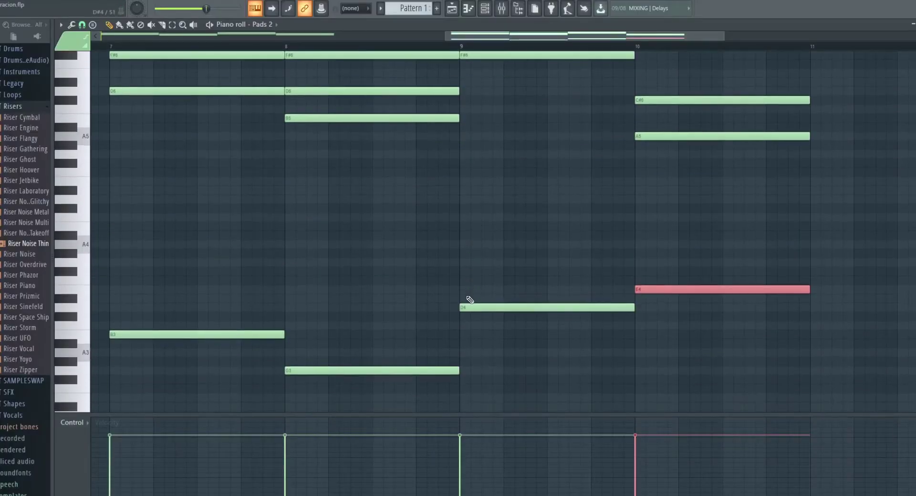
{"action": "scroll", "coordinate": [470, 300], "scroll_direction": "up", "scroll_amount": 4}
{"action": "scroll", "coordinate": [430, 217], "scroll_direction": "down", "scroll_amount": 7}
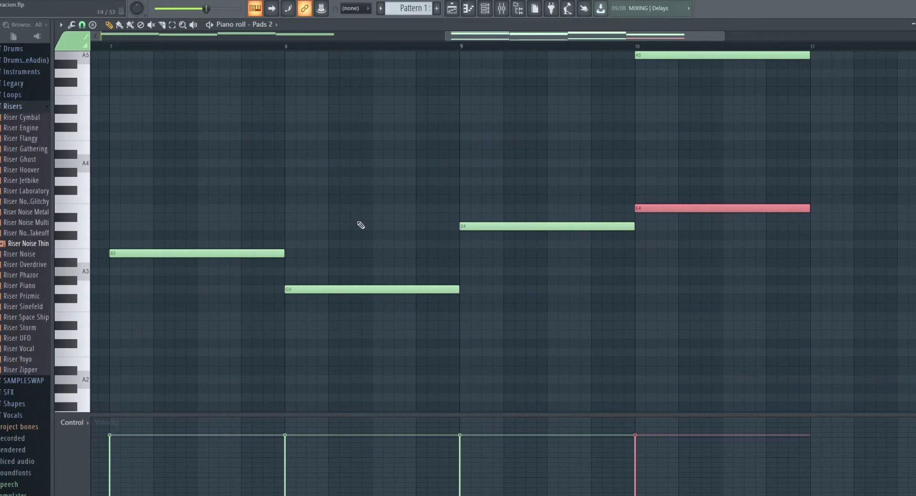
{"action": "scroll", "coordinate": [495, 315], "scroll_direction": "up", "scroll_amount": 9}
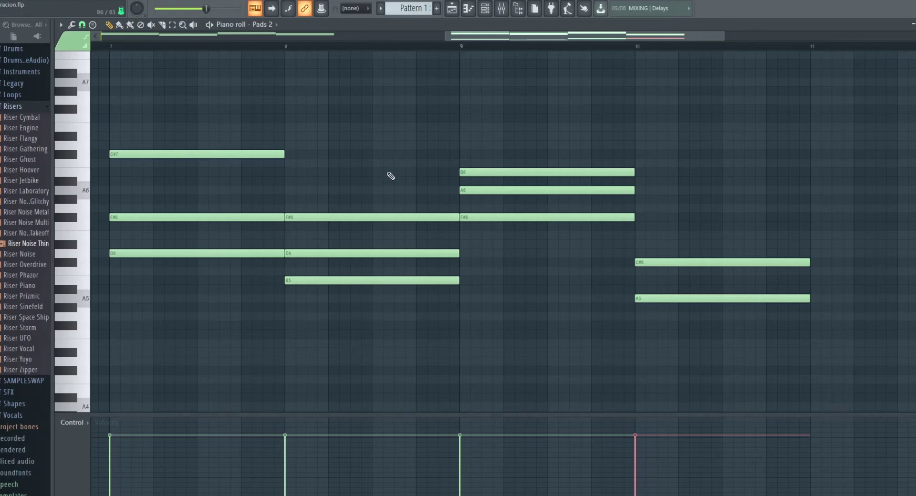
Select the B5 note in the bar 8 chord and raise it an octave to B6.
{"action": "scroll", "coordinate": [435, 186], "scroll_direction": "down", "scroll_amount": 3}
{"action": "left_click_drag", "start_coordinate": [493, 188], "coordinate": [403, 249]}
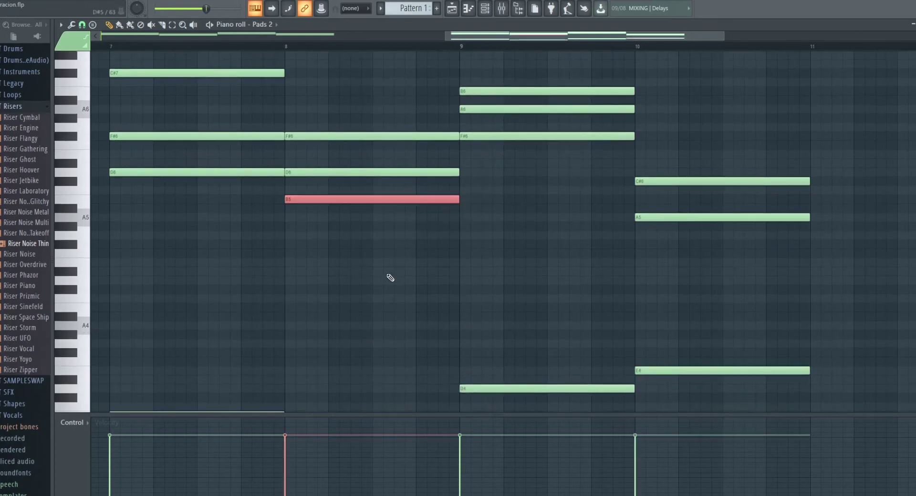
{"action": "scroll", "coordinate": [391, 272], "scroll_direction": "up", "scroll_amount": 2}
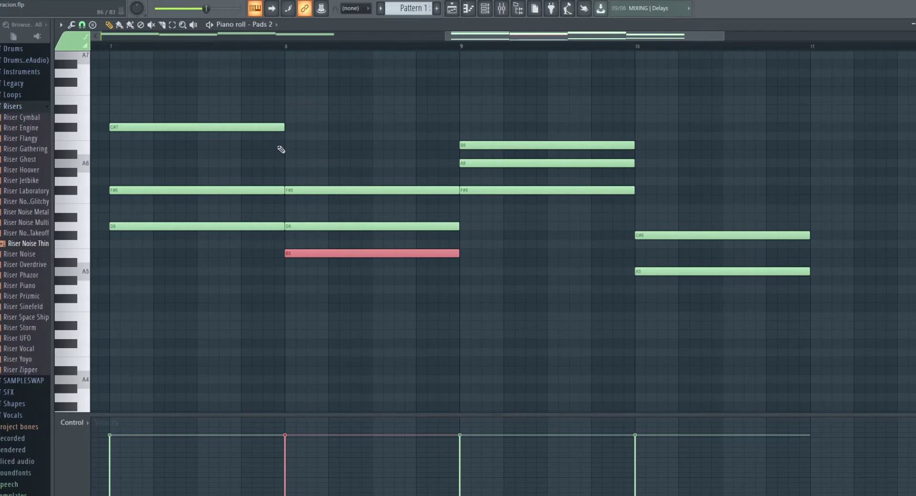
{"action": "key", "text": "ctrl+Up"}
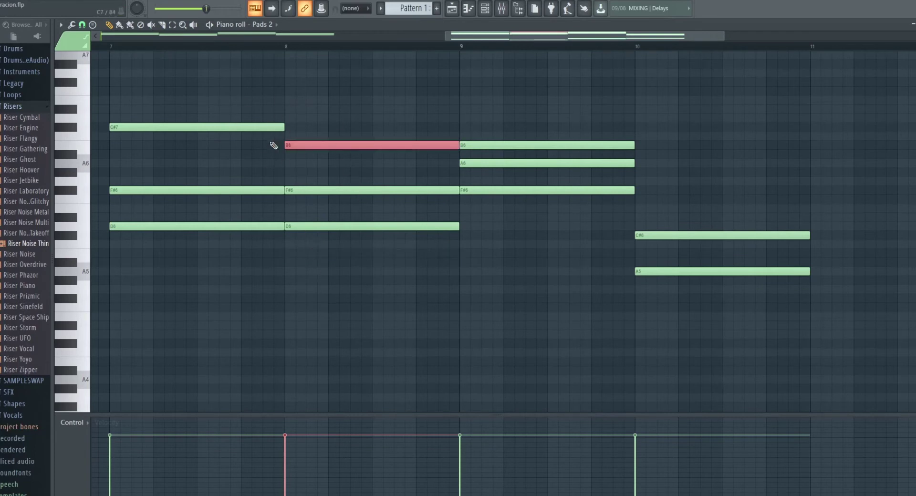
Try bar 8's B6 and bar 9's A6 an octave lower and return each to its original octave.
{"action": "key", "text": "ctrl+Down"}
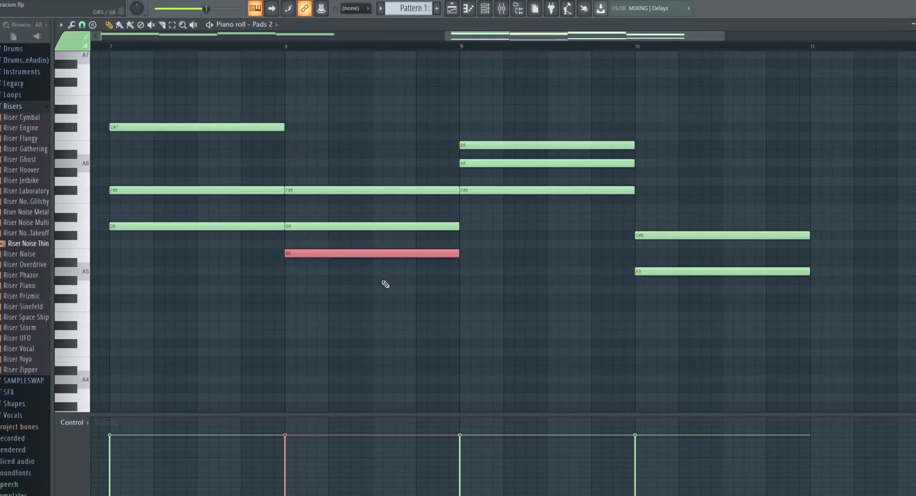
{"action": "key", "text": "ctrl+Up"}
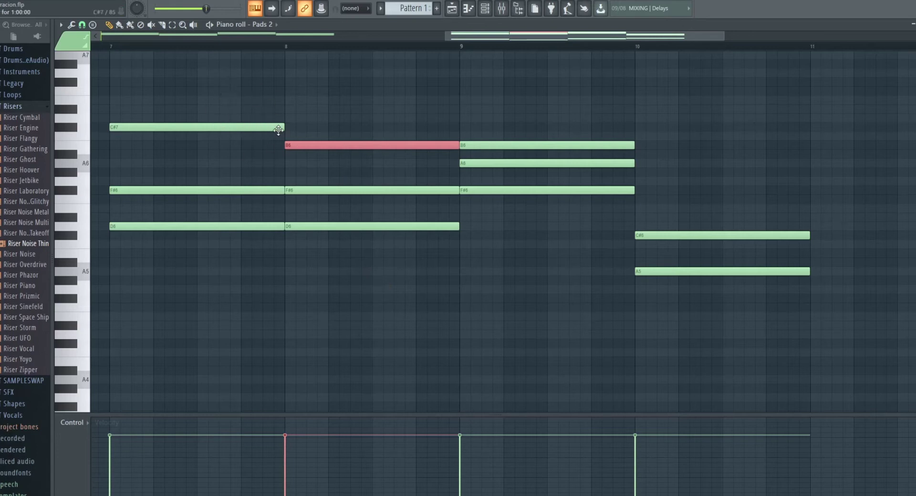
{"action": "left_click_drag", "start_coordinate": [453, 41], "coordinate": [486, 36]}
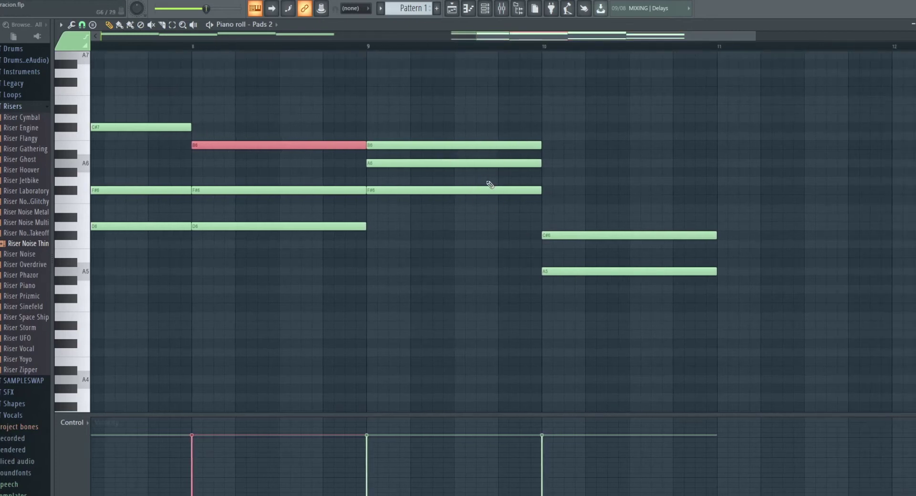
{"action": "left_click_drag", "start_coordinate": [573, 152], "coordinate": [523, 172]}
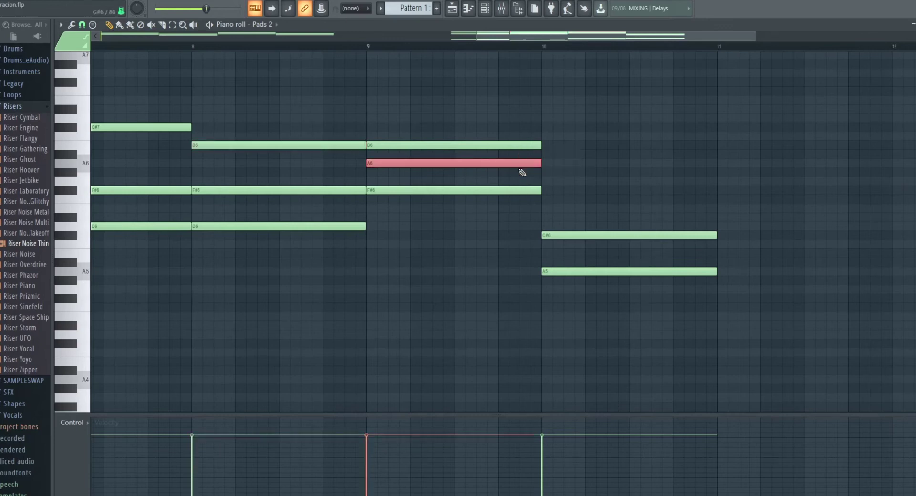
{"action": "key", "text": "ctrl+Down"}
{"action": "key", "text": "ctrl+Up"}
Lower bar 9's B6 note an octave to B5 and raise bar 10's A5 note an octave to A6.
{"action": "left_click_drag", "start_coordinate": [556, 135], "coordinate": [534, 146]}
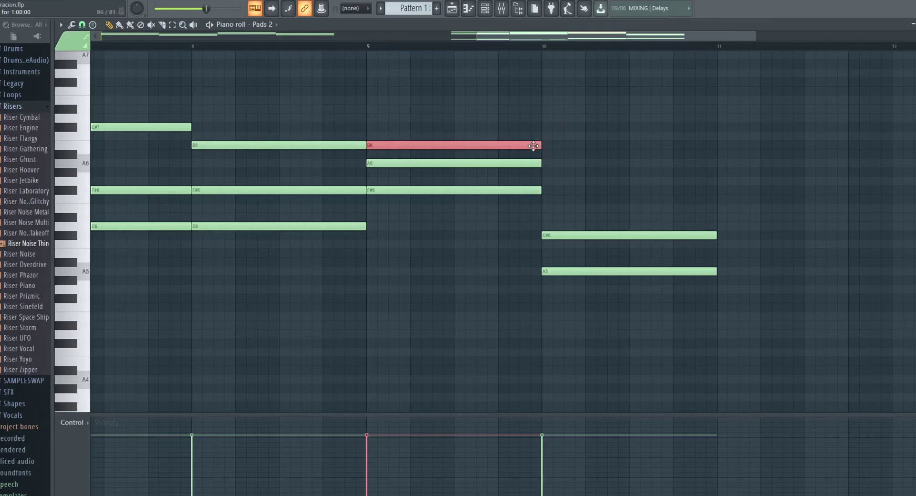
{"action": "key", "text": "ctrl+Down"}
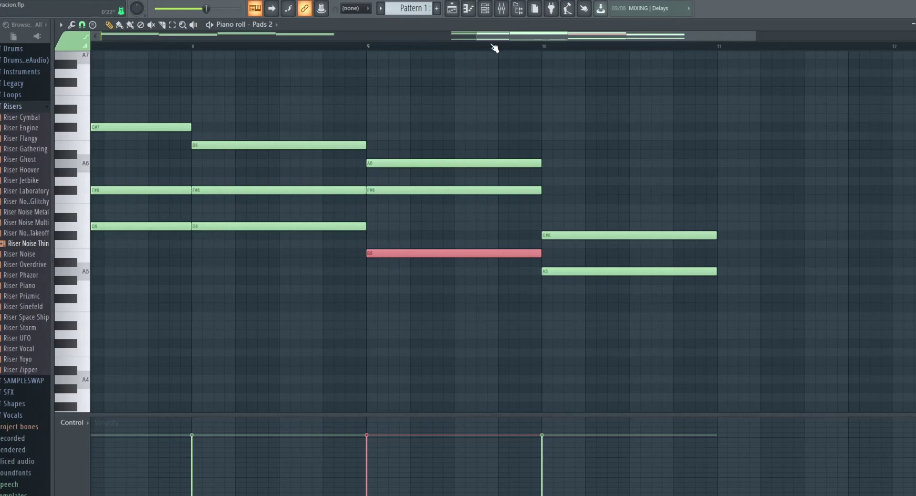
{"action": "left_click_drag", "start_coordinate": [503, 39], "coordinate": [525, 38]}
{"action": "scroll", "coordinate": [569, 311], "scroll_direction": "down", "scroll_amount": 2}
{"action": "scroll", "coordinate": [591, 259], "scroll_direction": "down", "scroll_amount": 5}
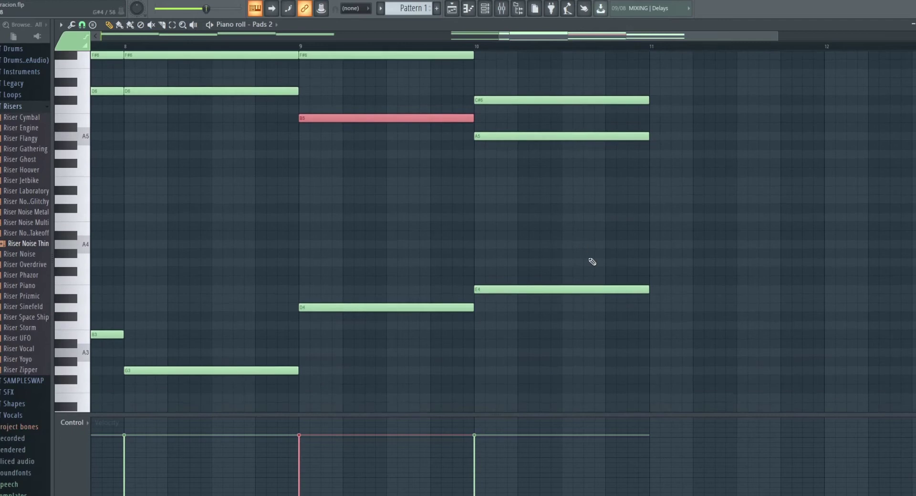
{"action": "scroll", "coordinate": [610, 179], "scroll_direction": "up", "scroll_amount": 7}
{"action": "left_click_drag", "start_coordinate": [661, 187], "coordinate": [710, 213]}
{"action": "left_click_drag", "start_coordinate": [697, 250], "coordinate": [585, 304]}
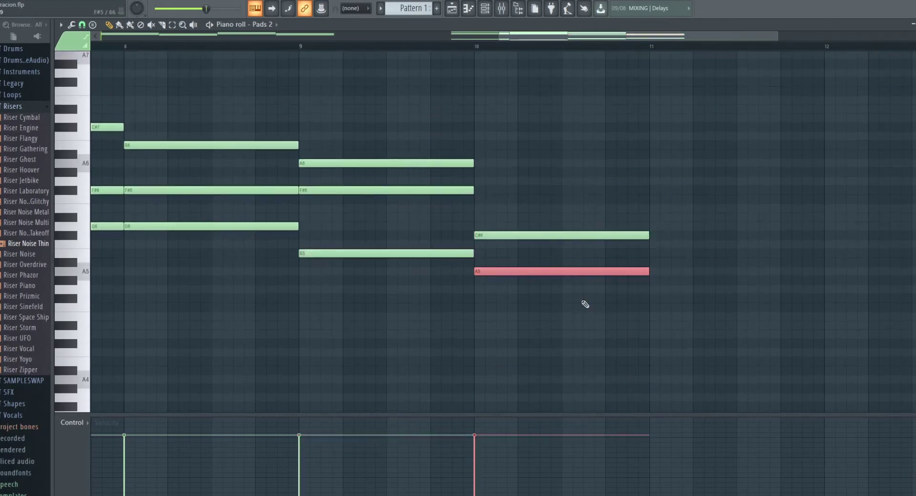
{"action": "key", "text": "ctrl+Up"}
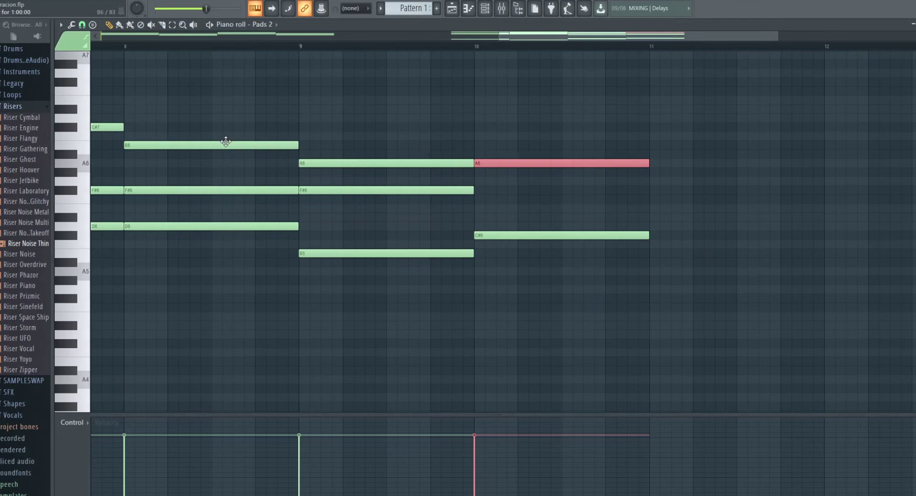
Try bar 8's bass note G3 an octave higher and return it to G3.
{"action": "left_click_drag", "start_coordinate": [571, 40], "coordinate": [454, 55]}
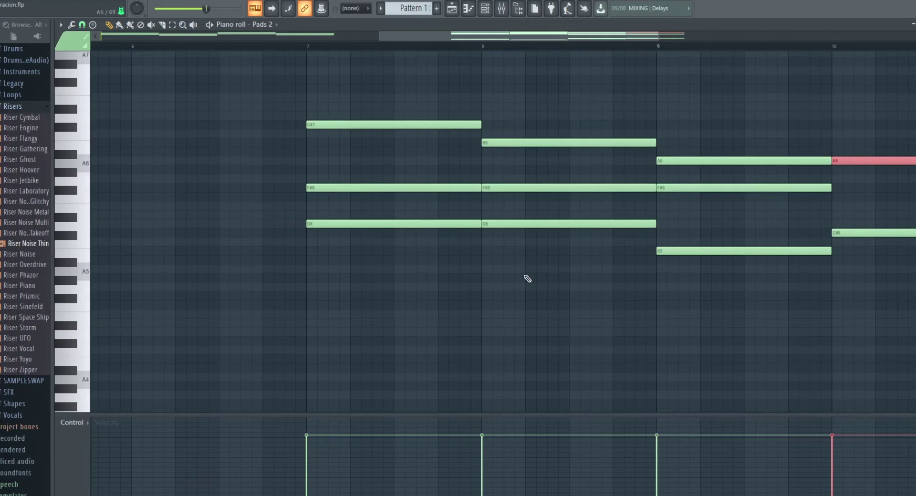
{"action": "scroll", "coordinate": [485, 53], "scroll_direction": "down", "scroll_amount": 3}
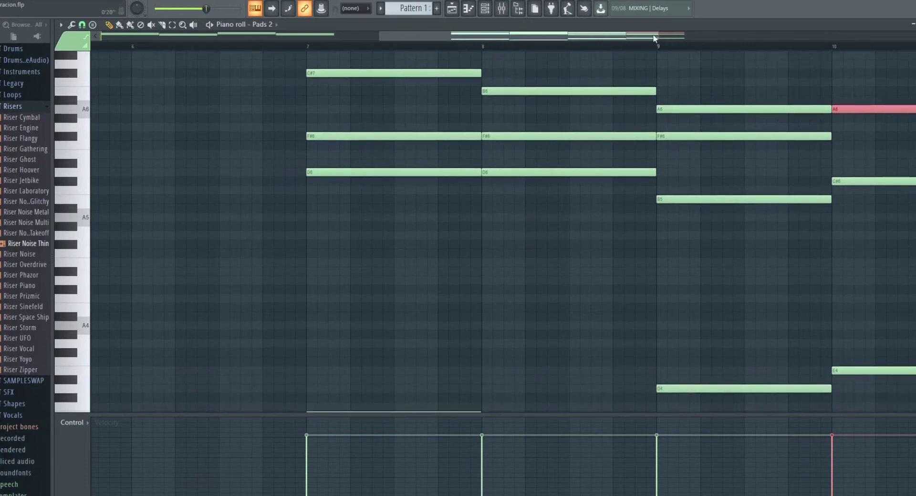
{"action": "left_click_drag", "start_coordinate": [658, 35], "coordinate": [702, 36]}
{"action": "scroll", "coordinate": [630, 227], "scroll_direction": "down", "scroll_amount": 4}
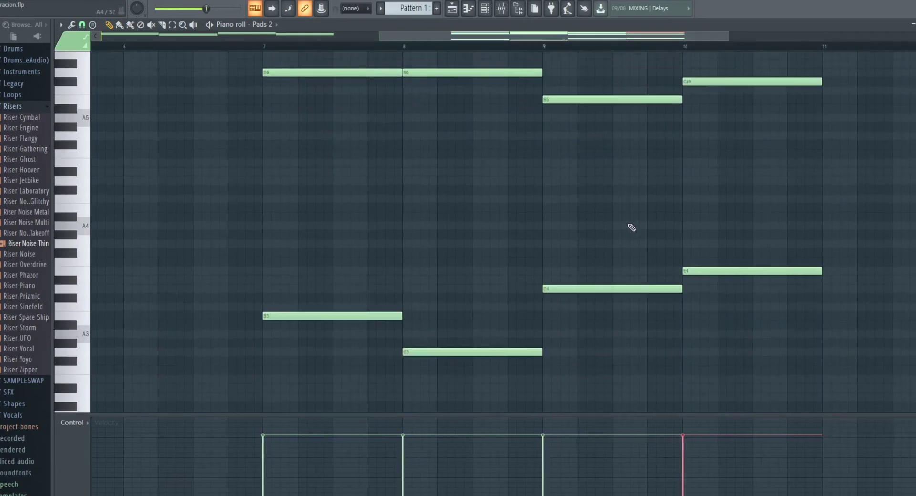
{"action": "scroll", "coordinate": [568, 251], "scroll_direction": "up", "scroll_amount": 4}
{"action": "scroll", "coordinate": [492, 254], "scroll_direction": "down", "scroll_amount": 4}
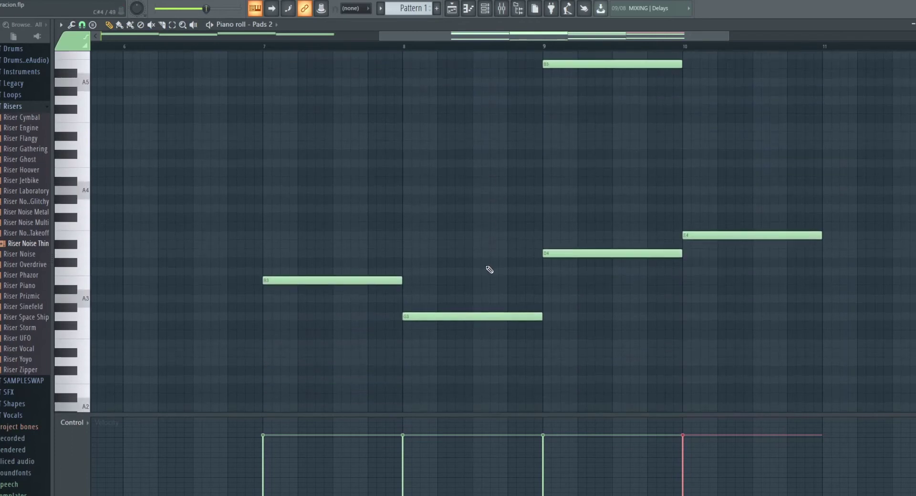
{"action": "key", "text": "ctrl+Up"}
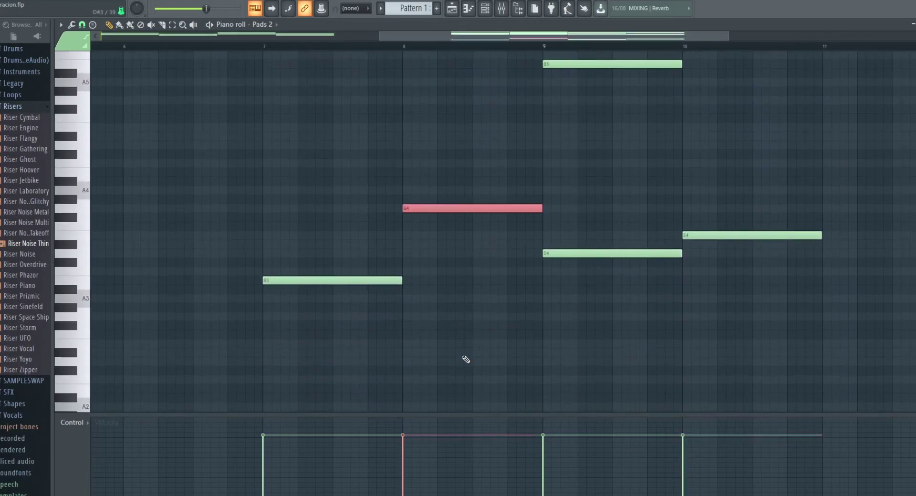
{"action": "key", "text": "ctrl+Down"}
{"action": "key", "text": "ctrl+Up"}
{"action": "key", "text": "ctrl+Down"}
Play back the revoiced chords in bars 7 to 10 and examine their upper notes and bass notes.
{"action": "scroll", "coordinate": [395, 236], "scroll_direction": "up", "scroll_amount": 4}
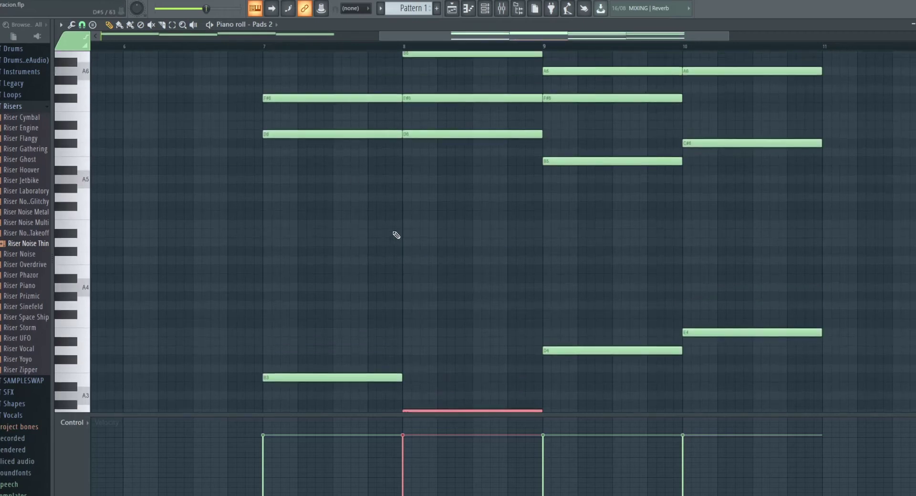
{"action": "scroll", "coordinate": [301, 205], "scroll_direction": "up", "scroll_amount": 5}
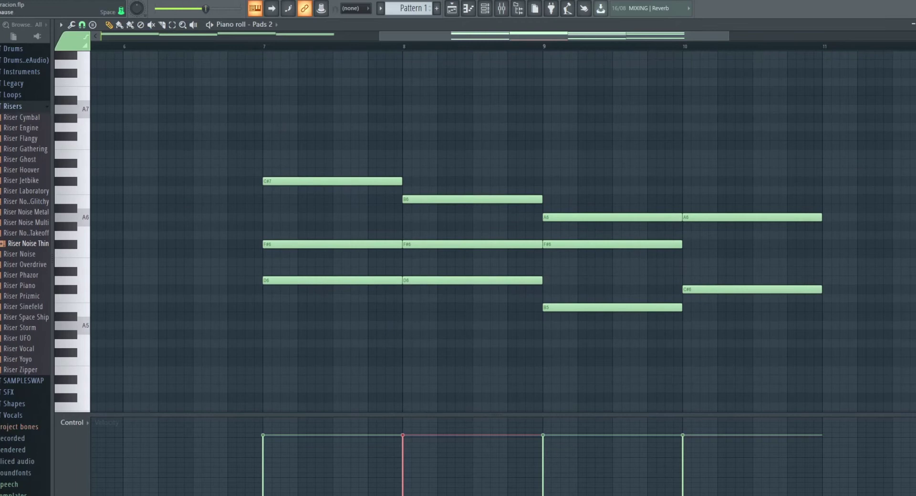
{"action": "key", "text": "space"}
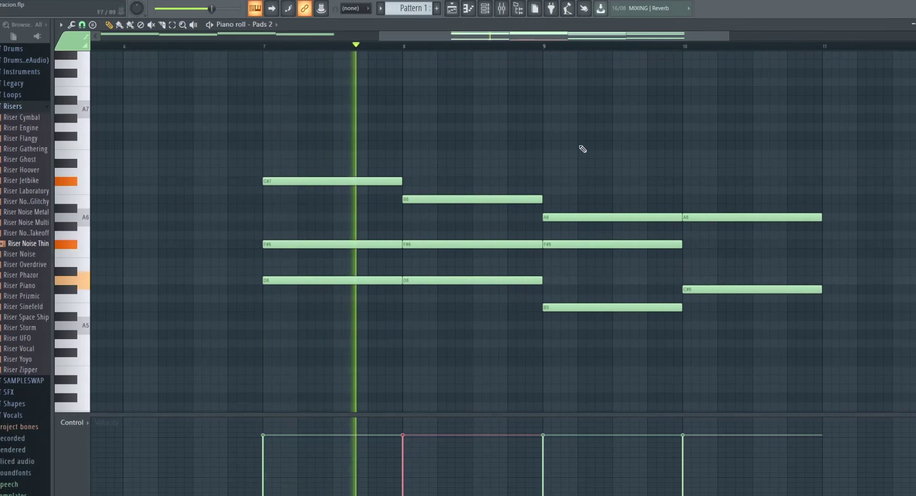
{"action": "scroll", "coordinate": [583, 147], "scroll_direction": "down", "scroll_amount": 9}
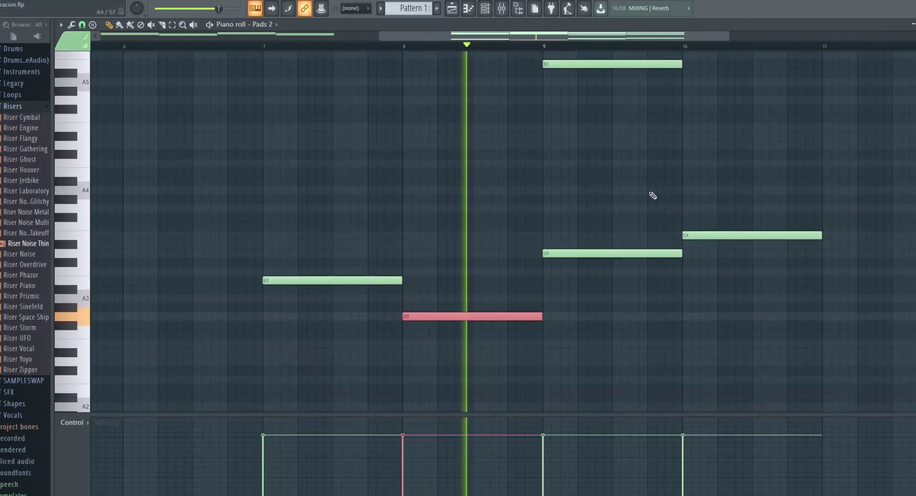
{"action": "scroll", "coordinate": [661, 198], "scroll_direction": "up", "scroll_amount": 3}
{"action": "scroll", "coordinate": [665, 199], "scroll_direction": "up", "scroll_amount": 2}
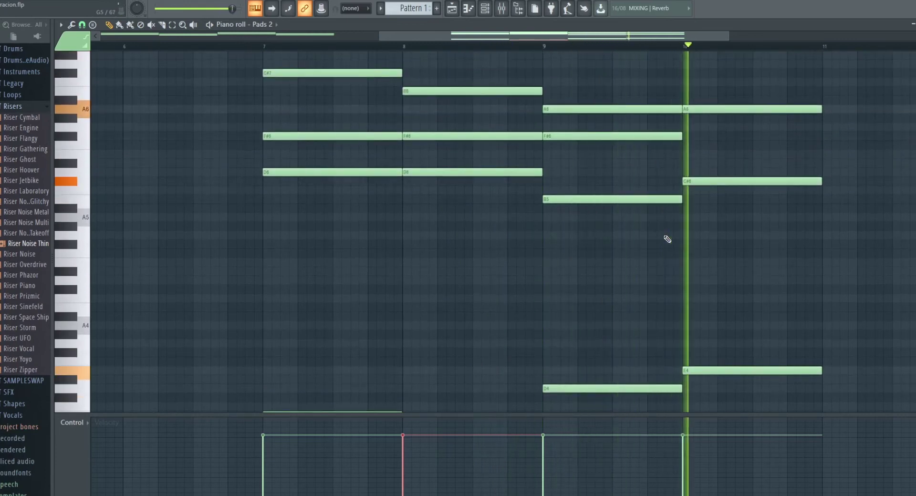
{"action": "scroll", "coordinate": [667, 239], "scroll_direction": "down", "scroll_amount": 6}
{"action": "scroll", "coordinate": [664, 242], "scroll_direction": "up", "scroll_amount": 7}
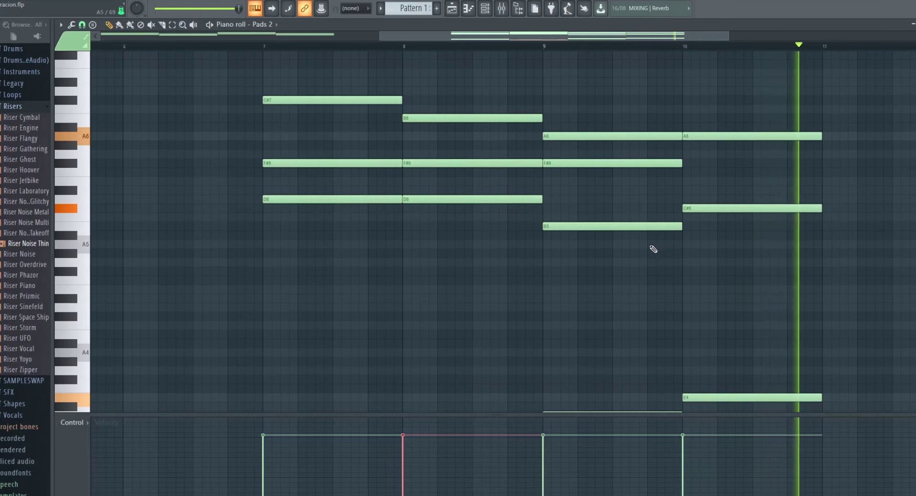
{"action": "key", "text": "space"}
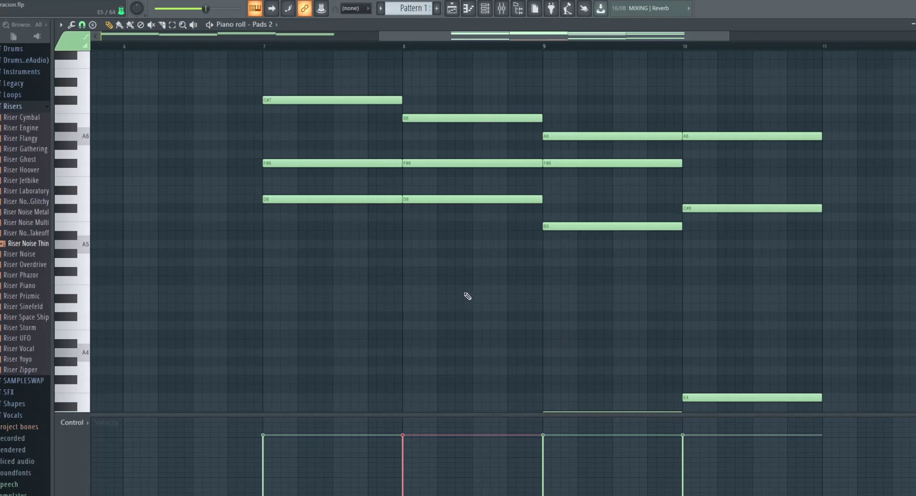
Compare the original chords in bars 1 to 4 with the spread voicings and bass notes in bars 7 to 10.
{"action": "left_click_drag", "start_coordinate": [526, 38], "coordinate": [181, 68]}
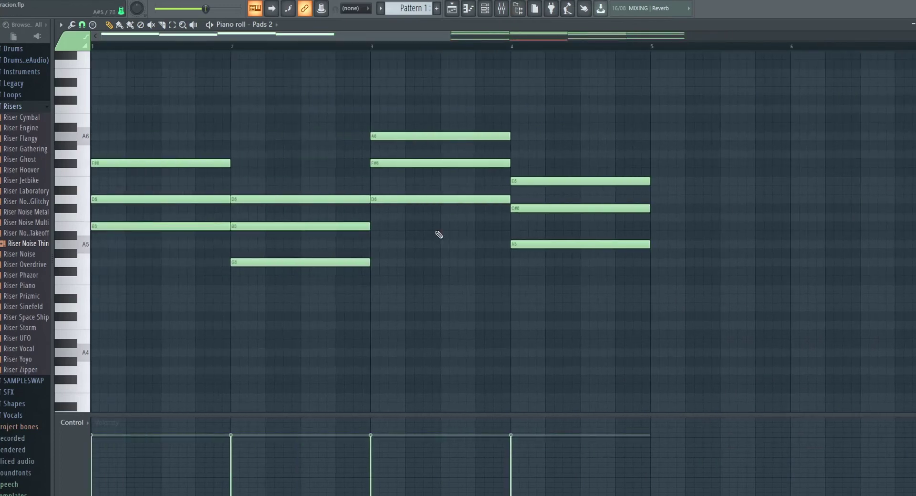
{"action": "left_click_drag", "start_coordinate": [236, 40], "coordinate": [564, 90]}
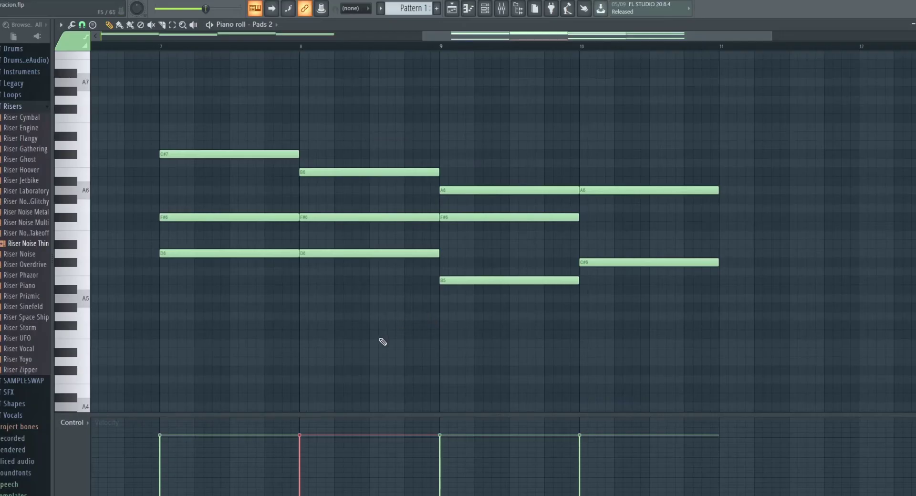
{"action": "scroll", "coordinate": [383, 342], "scroll_direction": "down", "scroll_amount": 3}
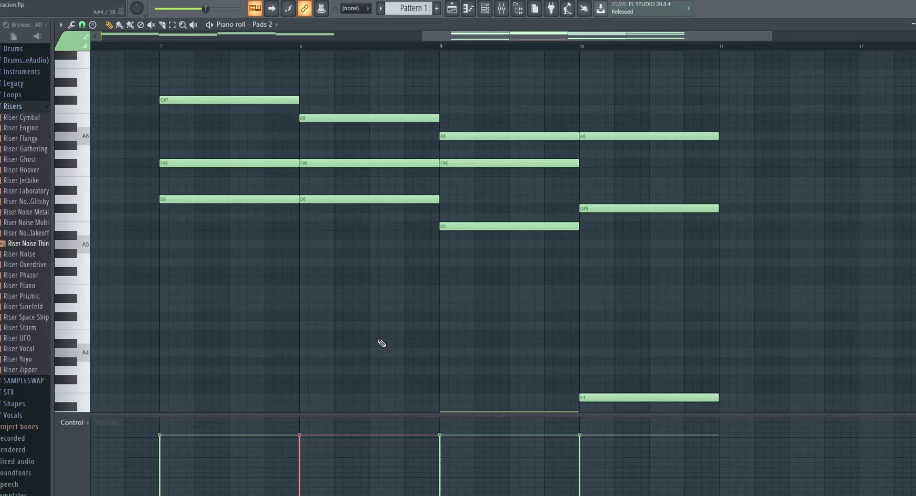
{"action": "scroll", "coordinate": [382, 343], "scroll_direction": "down", "scroll_amount": 6}
{"action": "scroll", "coordinate": [381, 343], "scroll_direction": "up", "scroll_amount": 8}
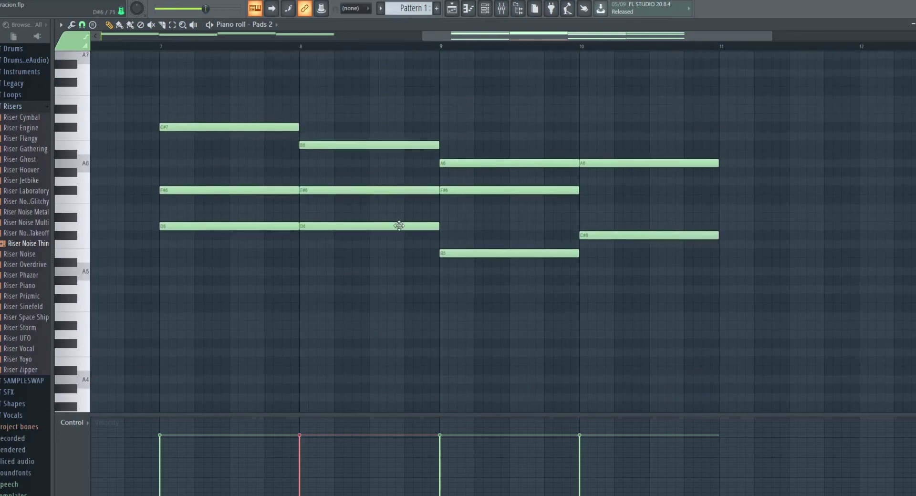
{"action": "scroll", "coordinate": [368, 317], "scroll_direction": "up", "scroll_amount": 6}
{"action": "scroll", "coordinate": [309, 266], "scroll_direction": "down", "scroll_amount": 8}
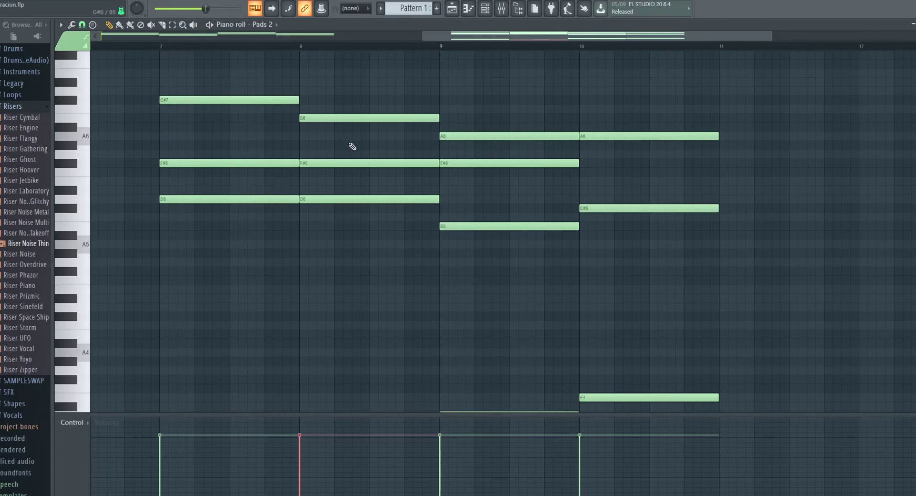
Delete bar 8's F#6 and D6 notes and extend bar 7's F#6 and D6 notes through the end of bar 8.
{"action": "mouse_move", "coordinate": [347, 135]}
{"action": "left_mouse_down"}
{"action": "mouse_move", "coordinate": [348, 231]}
{"action": "mouse_move", "coordinate": [342, 140]}
{"action": "left_mouse_up"}
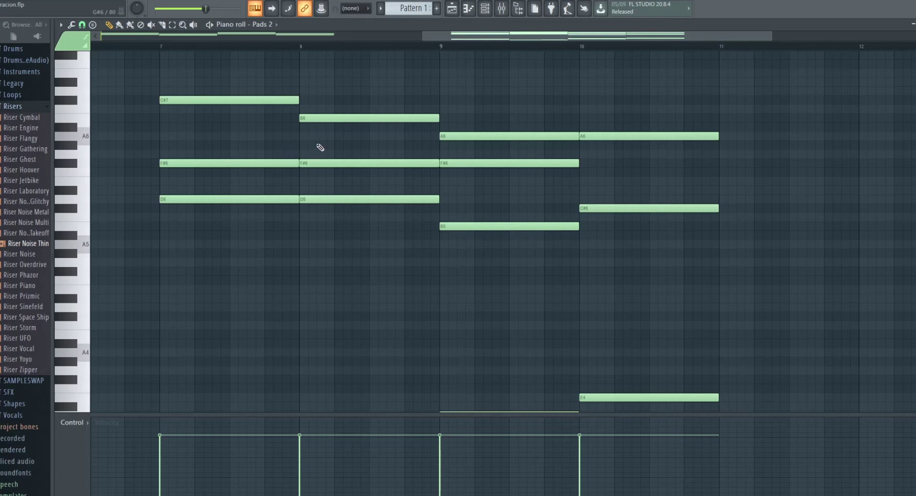
{"action": "right_click", "coordinate": [344, 163]}
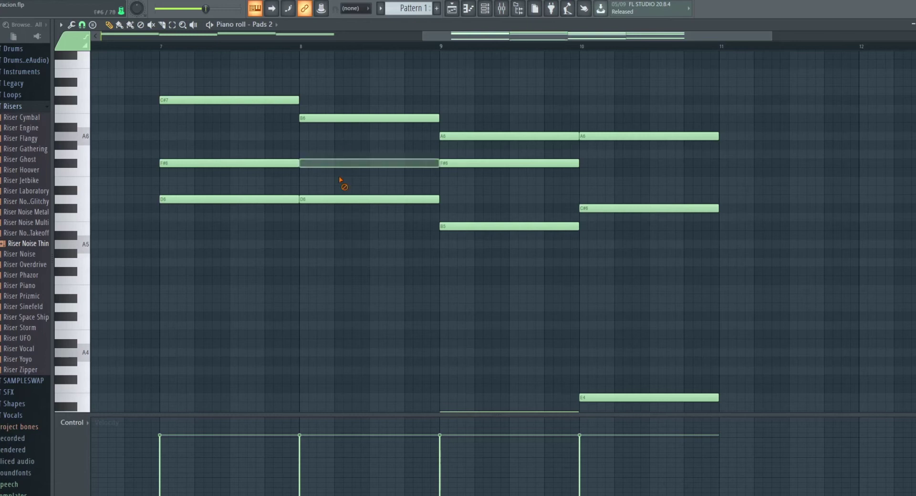
{"action": "right_click", "coordinate": [337, 199]}
{"action": "left_click_drag", "start_coordinate": [311, 143], "coordinate": [281, 206]}
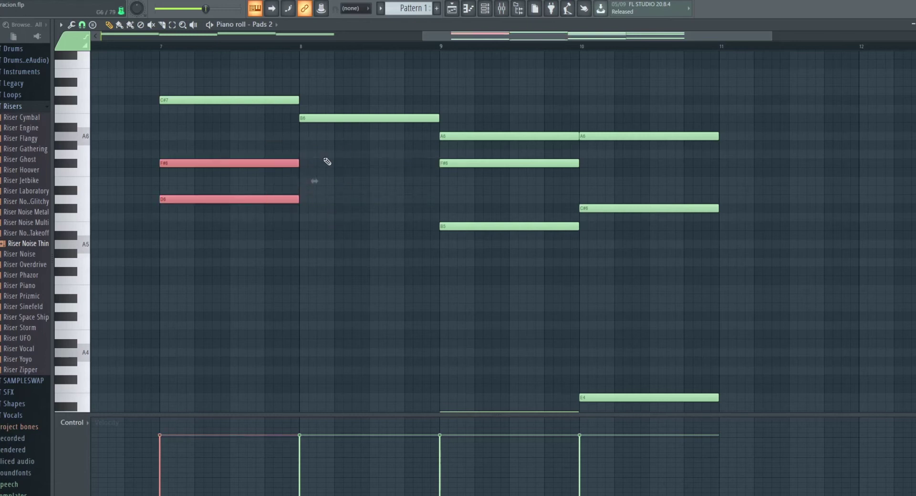
{"action": "left_click_drag", "start_coordinate": [298, 164], "coordinate": [436, 163]}
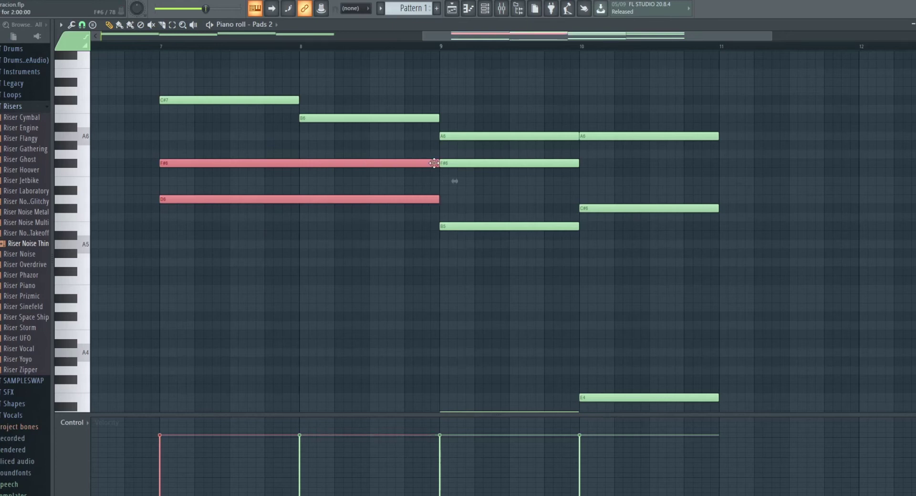
Delete bar 10's A6 note and extend bar 9's A6 note through the end of bar 10.
{"action": "scroll", "coordinate": [508, 199], "scroll_direction": "down", "scroll_amount": 4}
{"action": "scroll", "coordinate": [508, 201], "scroll_direction": "up", "scroll_amount": 5}
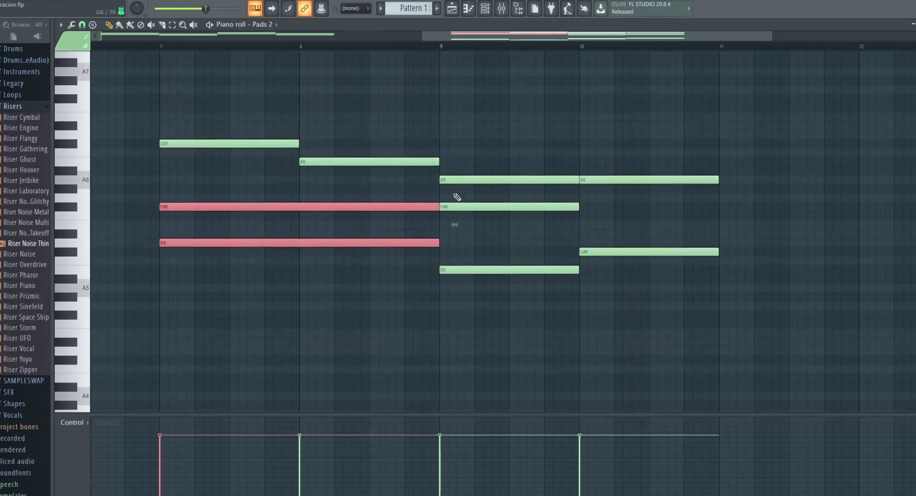
{"action": "scroll", "coordinate": [620, 215], "scroll_direction": "down", "scroll_amount": 3}
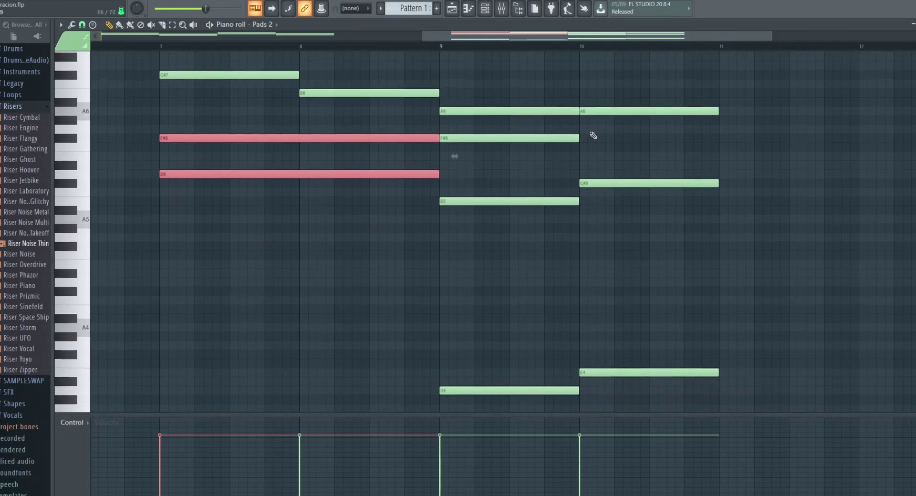
{"action": "left_click", "coordinate": [615, 106]}
{"action": "right_click", "coordinate": [615, 107]}
{"action": "left_click_drag", "start_coordinate": [582, 111], "coordinate": [674, 112]}
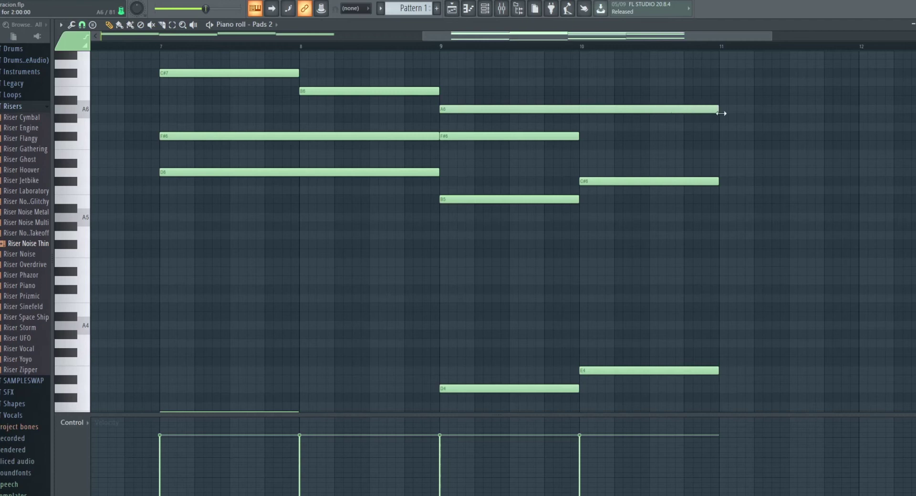
{"action": "scroll", "coordinate": [348, 210], "scroll_direction": "up", "scroll_amount": 5}
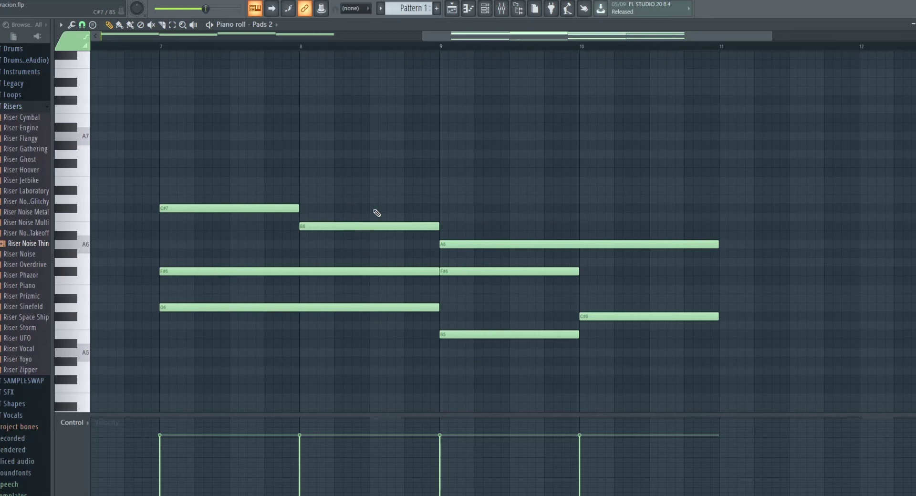
{"action": "scroll", "coordinate": [245, 272], "scroll_direction": "down", "scroll_amount": 5}
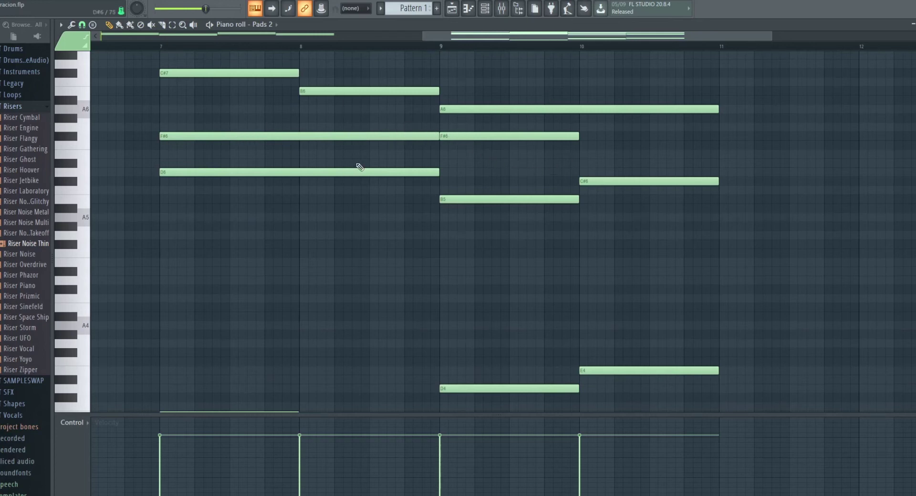
Delete bar 9's F#6 note and extend the F#6 note starting in bar 7 through the end of bar 9.
{"action": "right_click", "coordinate": [475, 133]}
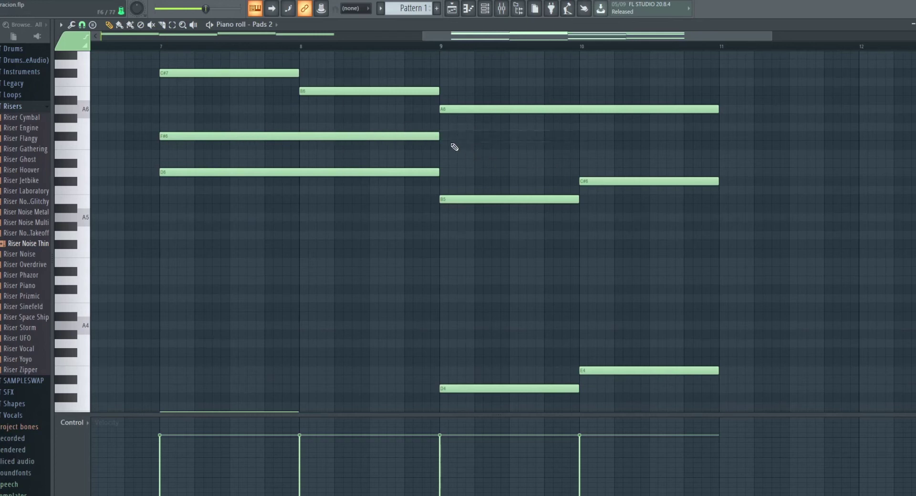
{"action": "left_click_drag", "start_coordinate": [440, 139], "coordinate": [579, 139]}
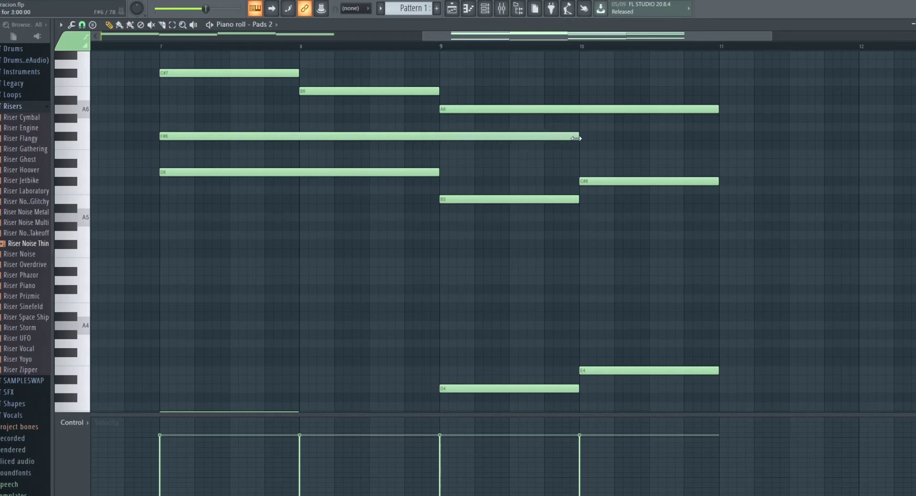
Play back bars 7 to 10 with the merged sustained notes and examine the upper voices and bass notes.
{"action": "scroll", "coordinate": [281, 233], "scroll_direction": "down", "scroll_amount": 1}
{"action": "scroll", "coordinate": [279, 239], "scroll_direction": "down", "scroll_amount": 5}
{"action": "scroll", "coordinate": [269, 249], "scroll_direction": "up", "scroll_amount": 8}
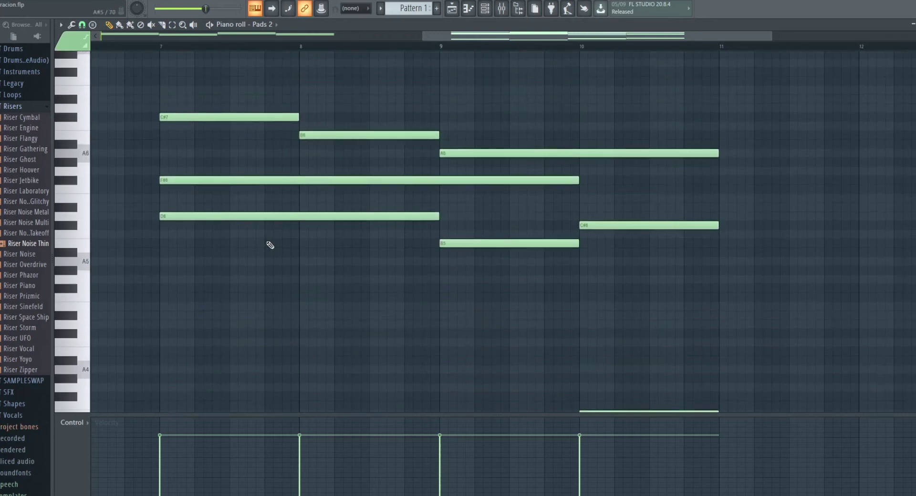
{"action": "left_click", "coordinate": [151, 47]}
{"action": "key", "text": "space"}
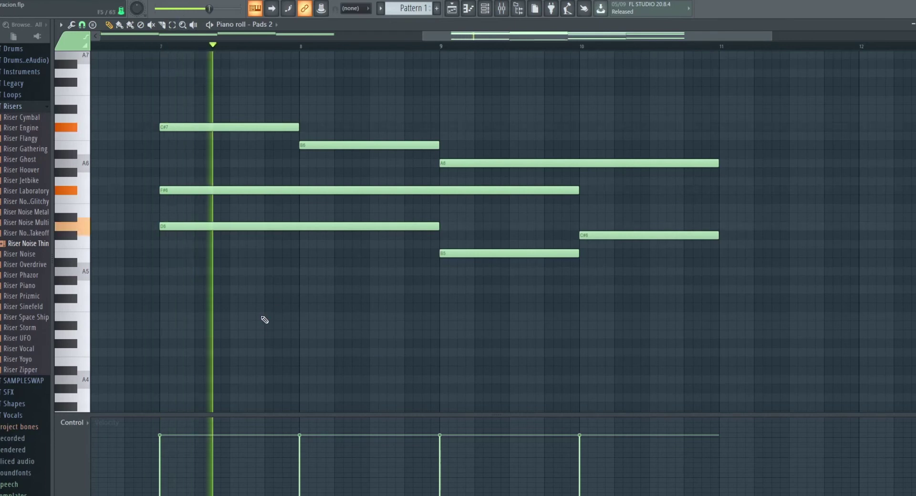
{"action": "scroll", "coordinate": [258, 329], "scroll_direction": "down", "scroll_amount": 4}
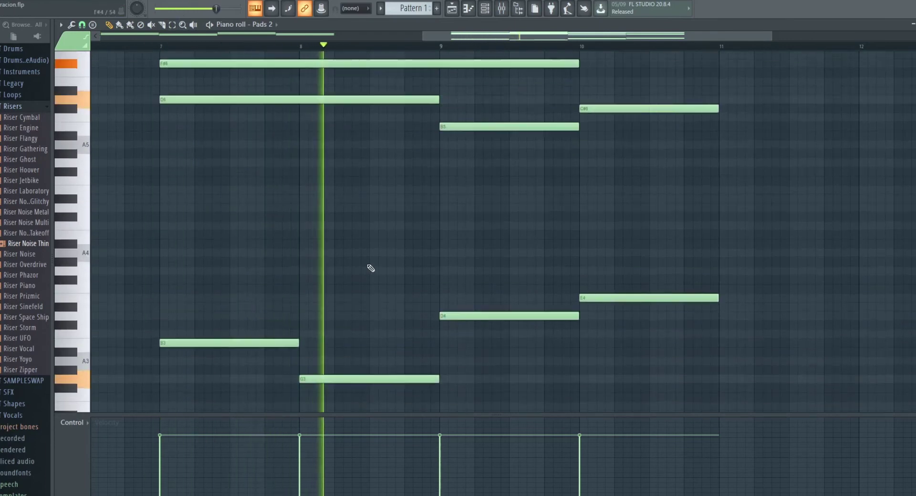
{"action": "scroll", "coordinate": [371, 268], "scroll_direction": "up", "scroll_amount": 3}
{"action": "scroll", "coordinate": [370, 269], "scroll_direction": "down", "scroll_amount": 2}
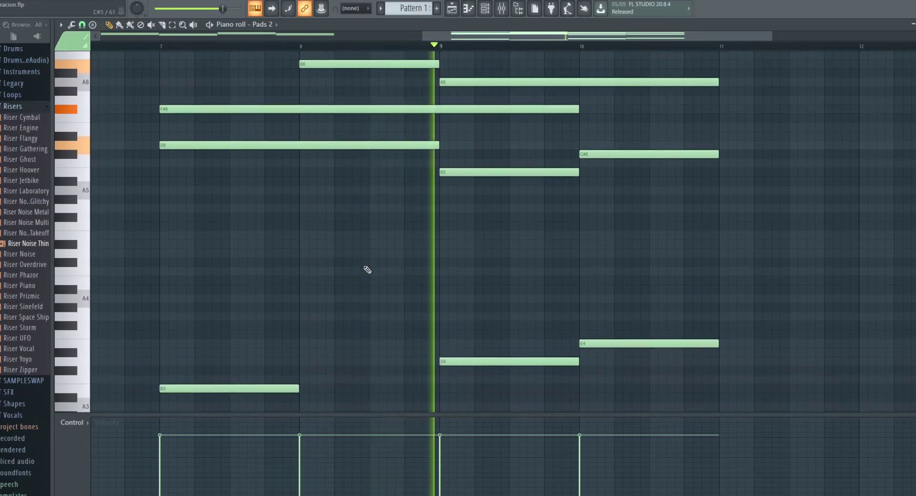
{"action": "scroll", "coordinate": [367, 269], "scroll_direction": "up", "scroll_amount": 2}
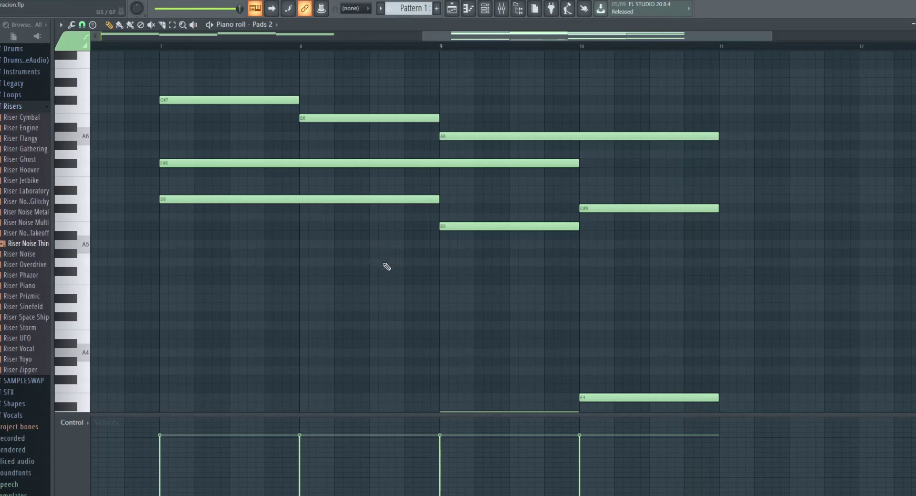
{"action": "scroll", "coordinate": [315, 253], "scroll_direction": "up", "scroll_amount": 3}
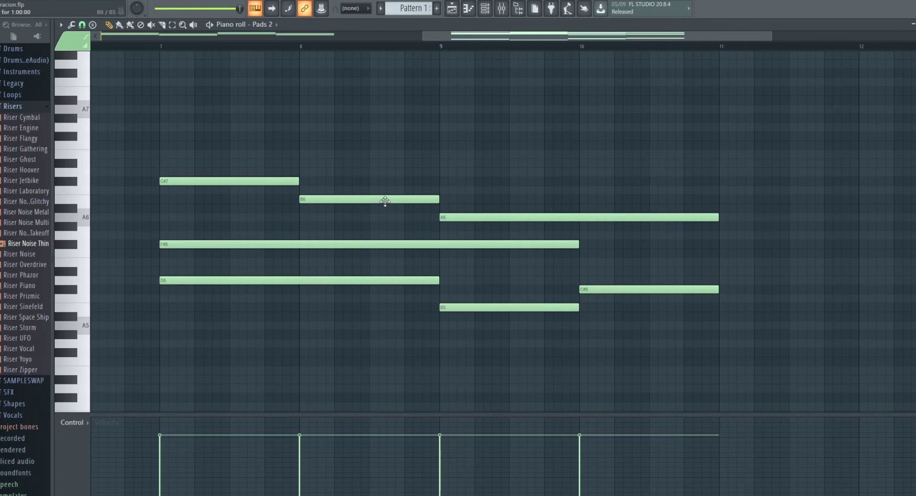
Play back the original four-chord progression from the start of bar 1.
{"action": "left_click_drag", "start_coordinate": [488, 37], "coordinate": [112, 84]}
{"action": "left_click", "coordinate": [103, 47]}
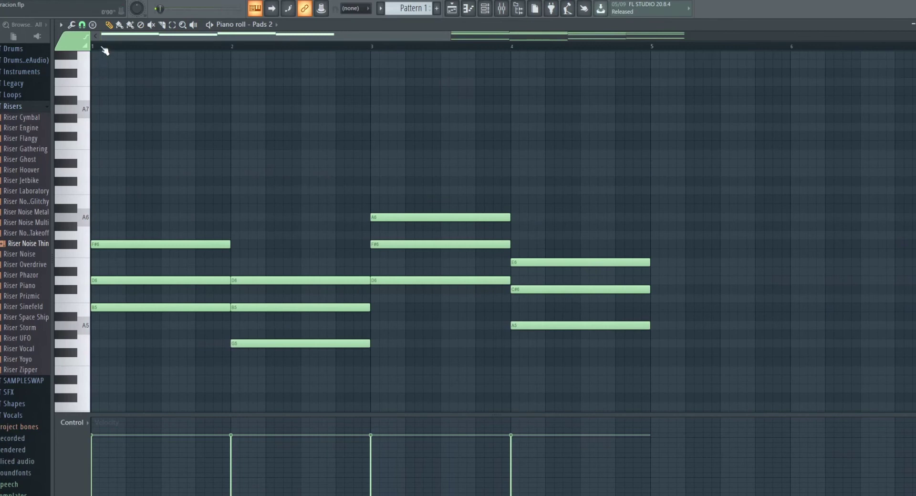
{"action": "key", "text": "space"}
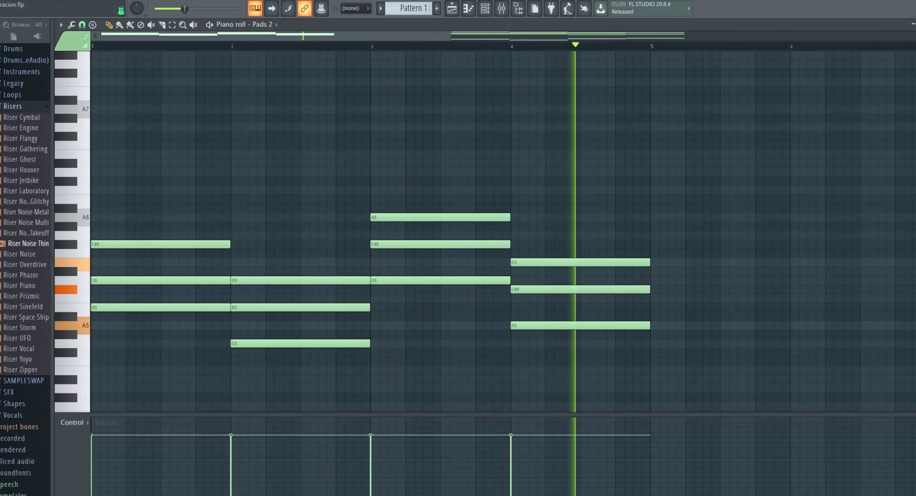
Play the revoiced progression from bar 7 for comparison with the original and inspect its bass and upper notes.
{"action": "left_click_drag", "start_coordinate": [303, 38], "coordinate": [612, 52]}
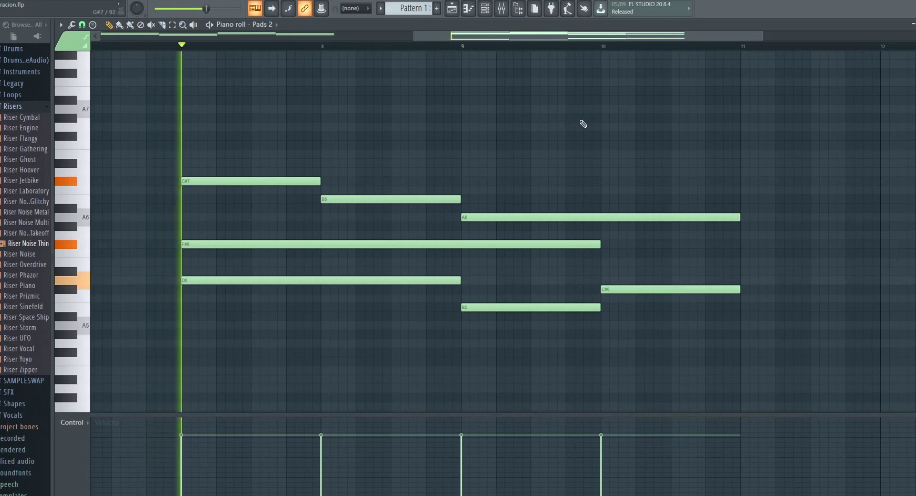
{"action": "scroll", "coordinate": [590, 123], "scroll_direction": "down", "scroll_amount": 3}
{"action": "scroll", "coordinate": [590, 123], "scroll_direction": "down", "scroll_amount": 6}
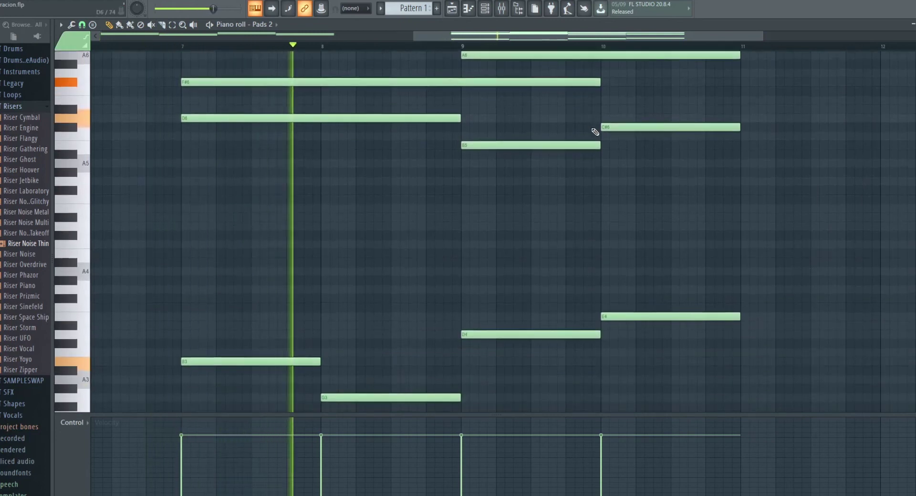
{"action": "scroll", "coordinate": [671, 218], "scroll_direction": "up", "scroll_amount": 2}
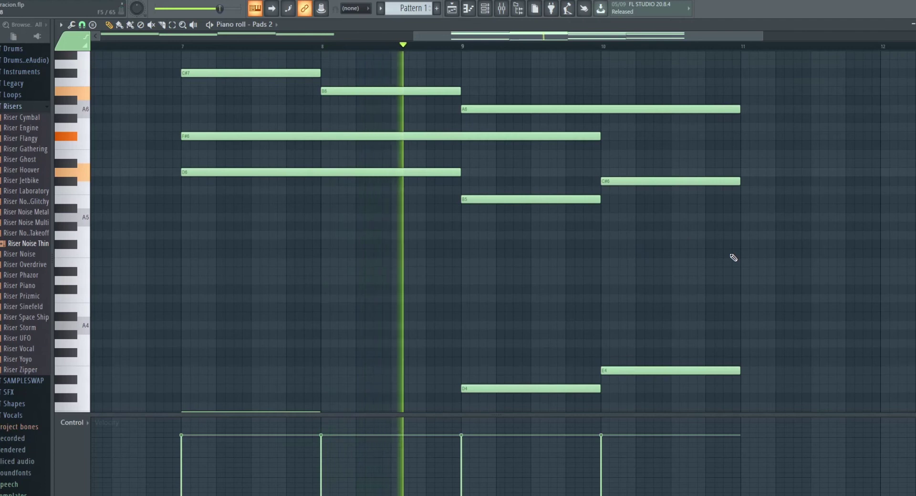